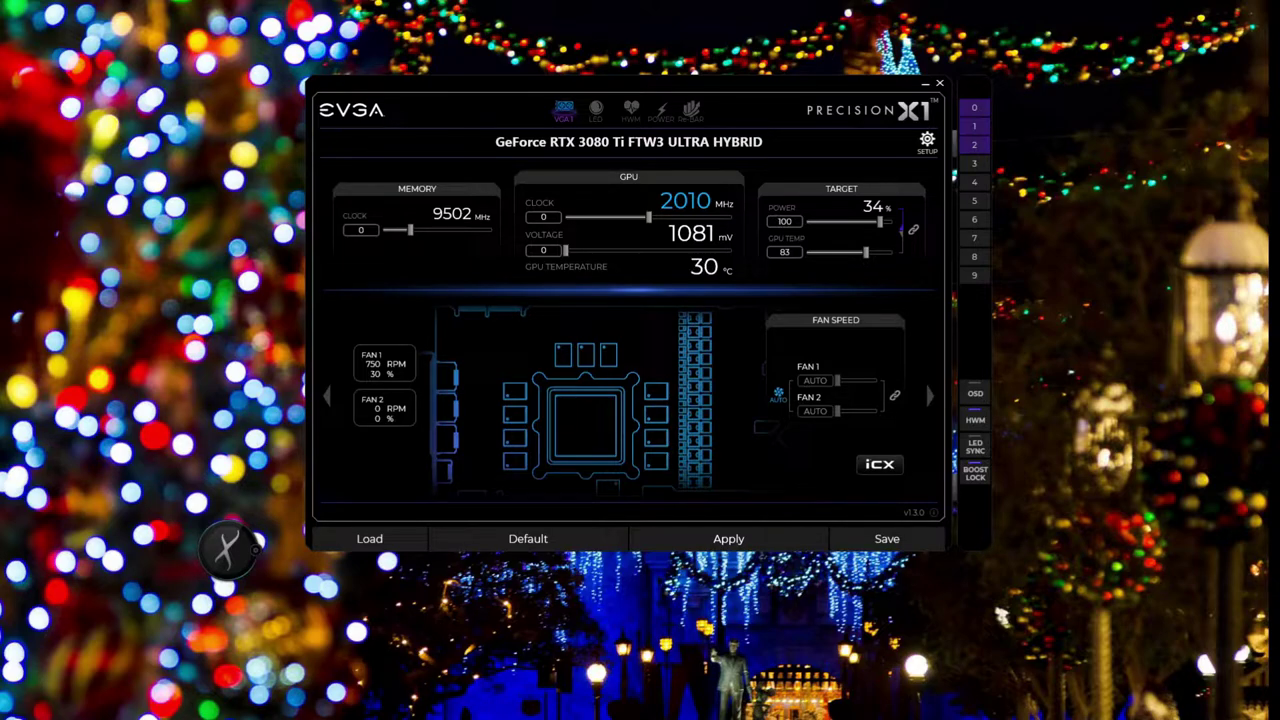
- Arrange the Precision X1 and Dual Intelligent Processors 5 windows, showing the CPU at 4998.8 MHz and 43.0 °C
{"action": "left_click_drag", "start_coordinate": [692, 87], "coordinate": [651, 96]}
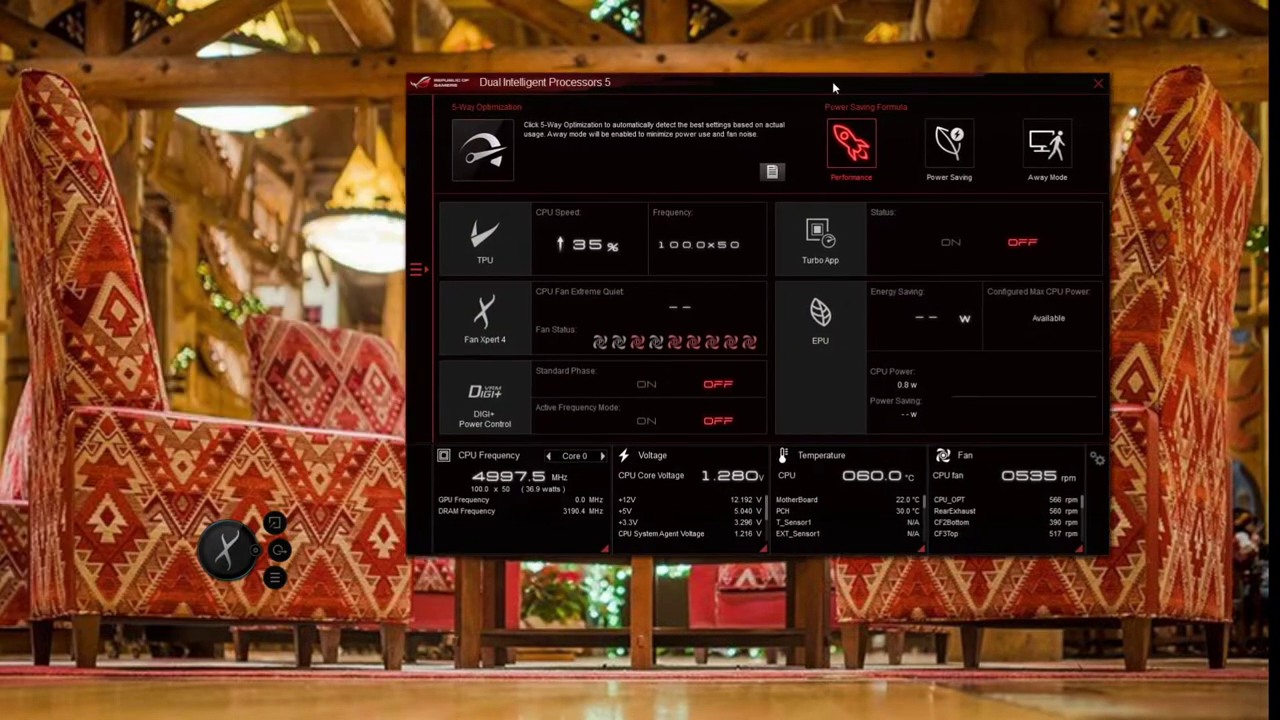
{"action": "left_click_drag", "start_coordinate": [832, 81], "coordinate": [763, 96]}
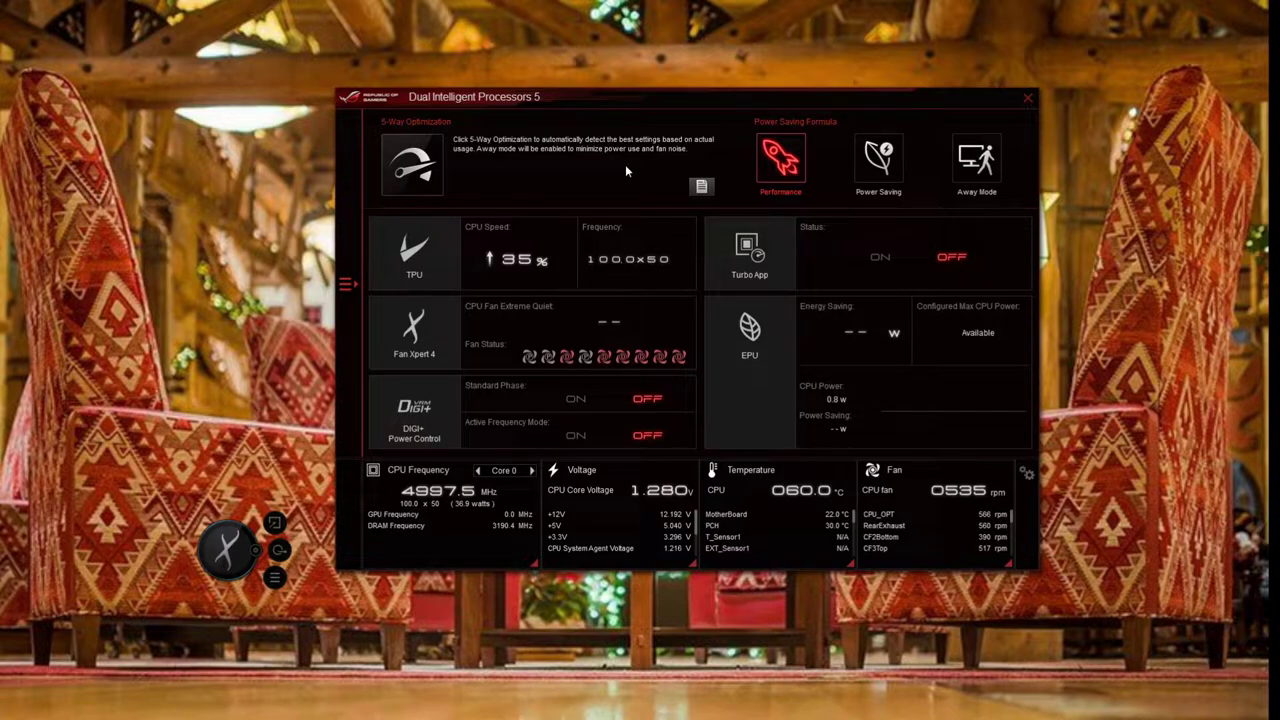
{"action": "left_click_drag", "start_coordinate": [618, 102], "coordinate": [596, 110]}
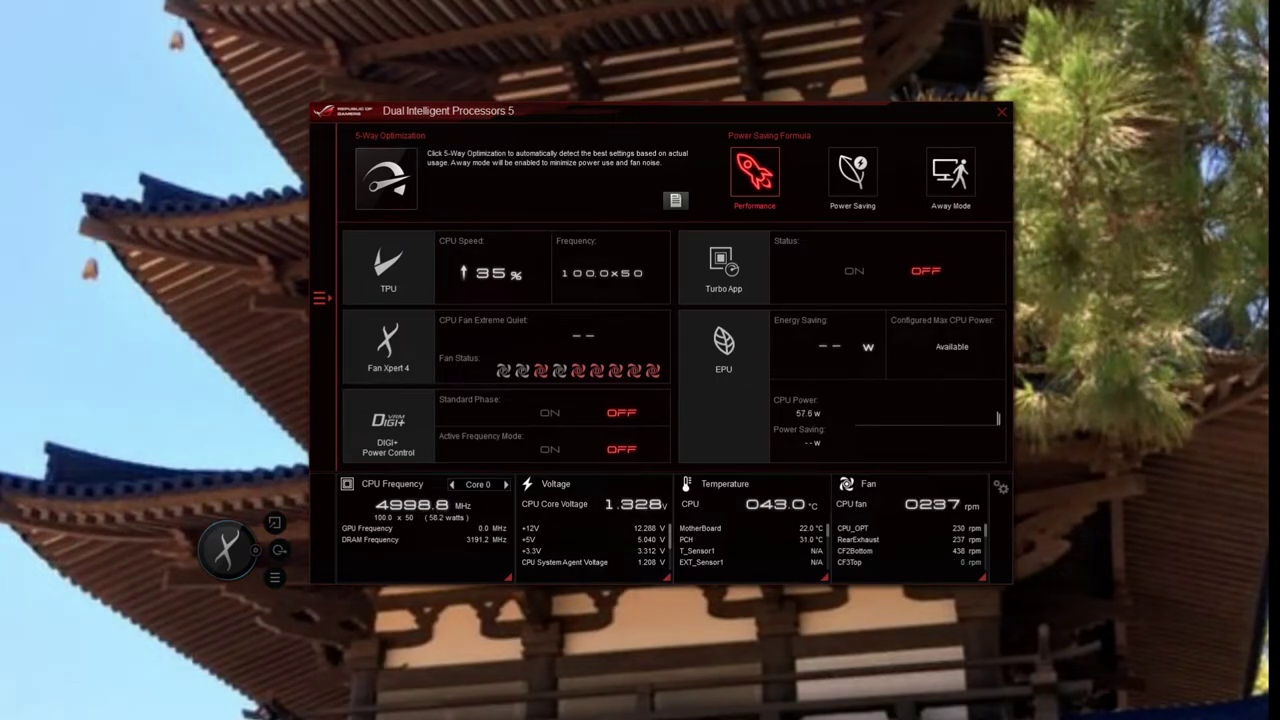
- View the i7-8700K CPU utilization graphs on Task Manager's Performance tab, then minimize Task Manager
{"action": "key", "text": "ctrl+shift+Escape"}
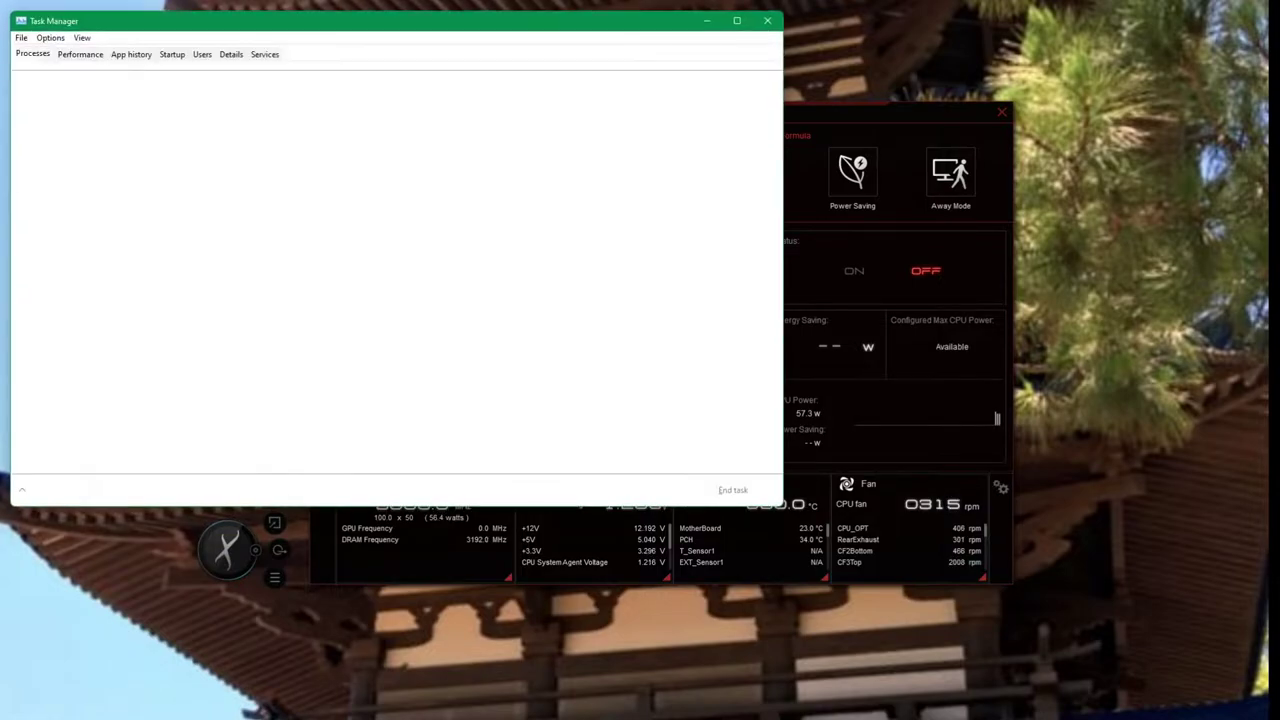
{"action": "left_click", "coordinate": [92, 56]}
{"action": "left_click", "coordinate": [62, 90]}
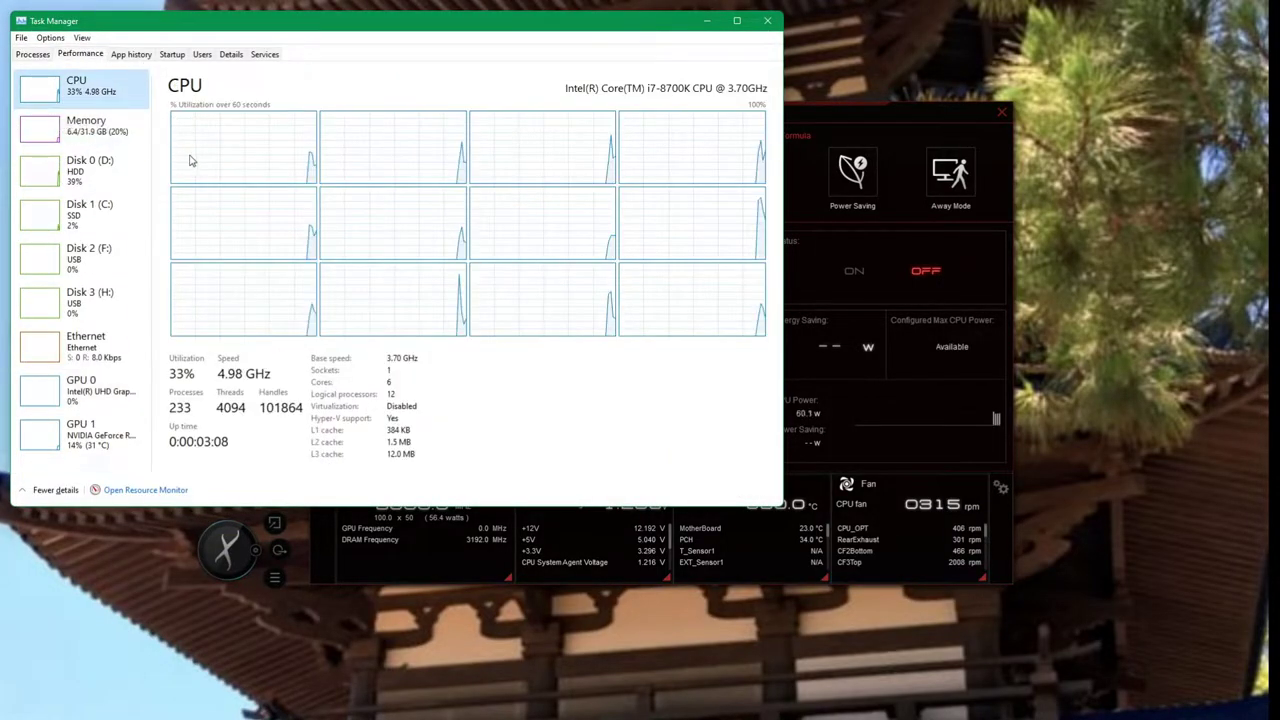
{"action": "left_click_drag", "start_coordinate": [405, 30], "coordinate": [414, 91]}
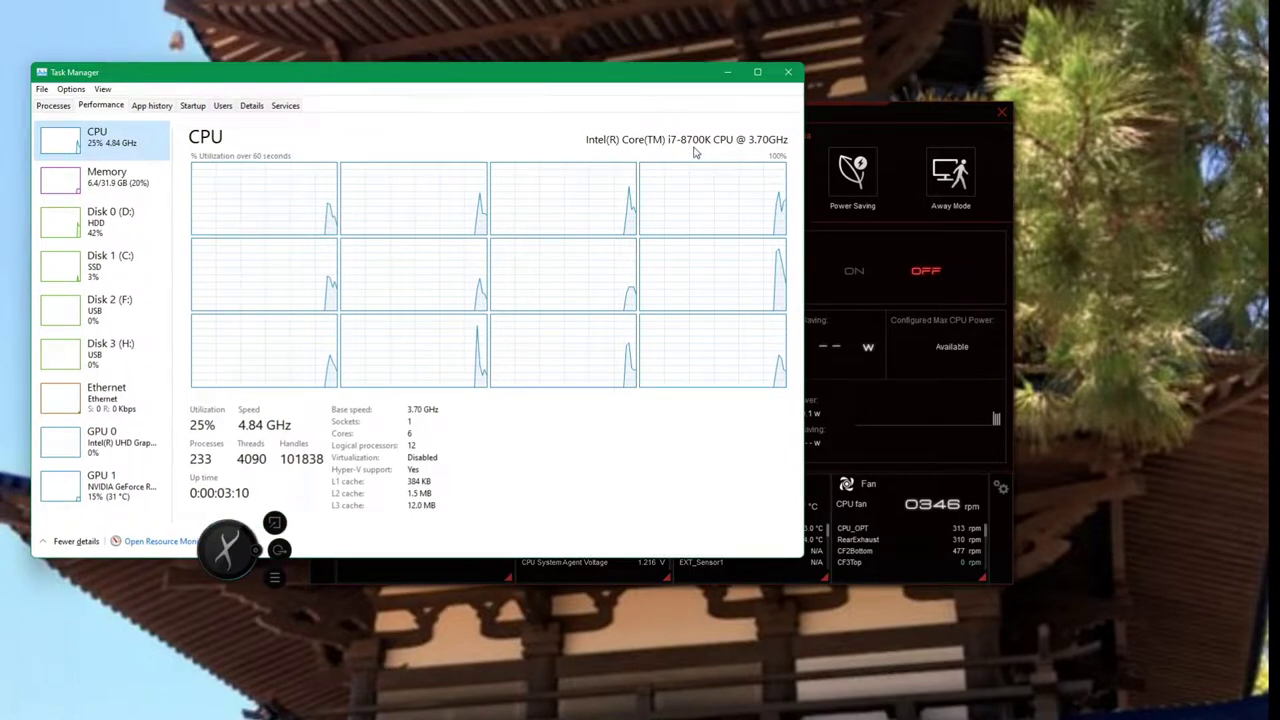
{"action": "left_click_drag", "start_coordinate": [594, 80], "coordinate": [653, 30]}
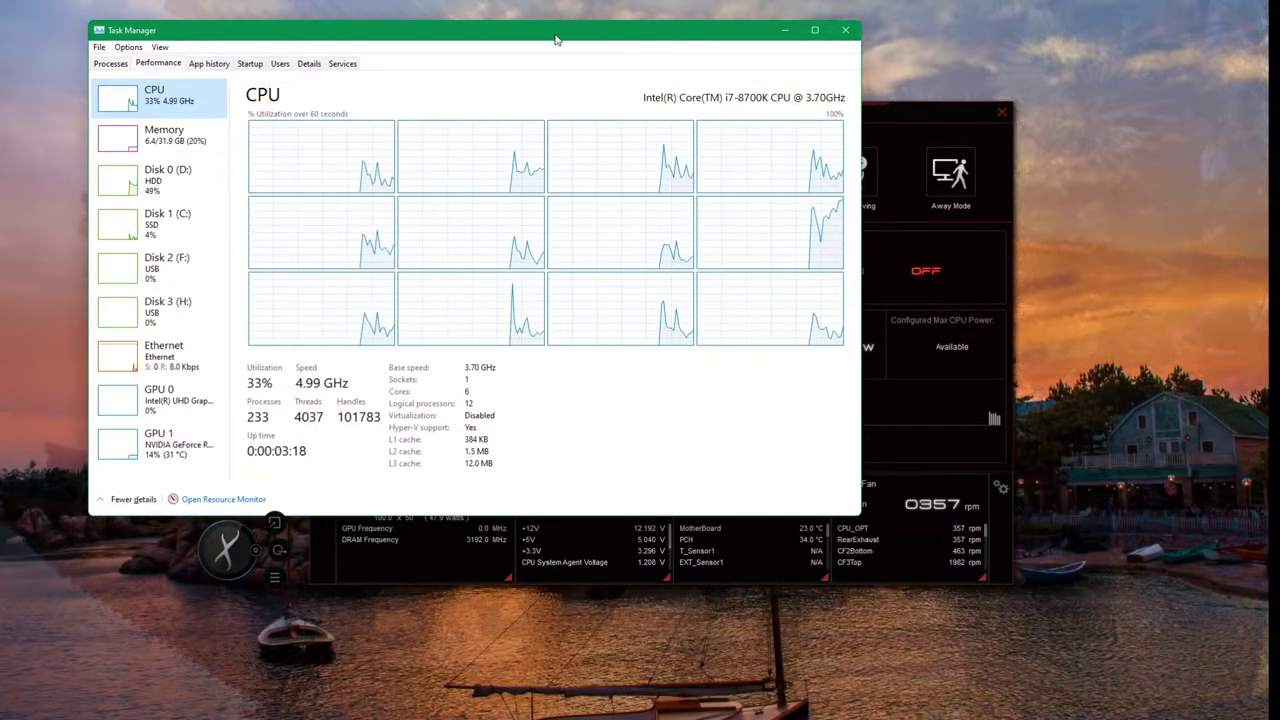
{"action": "left_click_drag", "start_coordinate": [556, 40], "coordinate": [569, 40]}
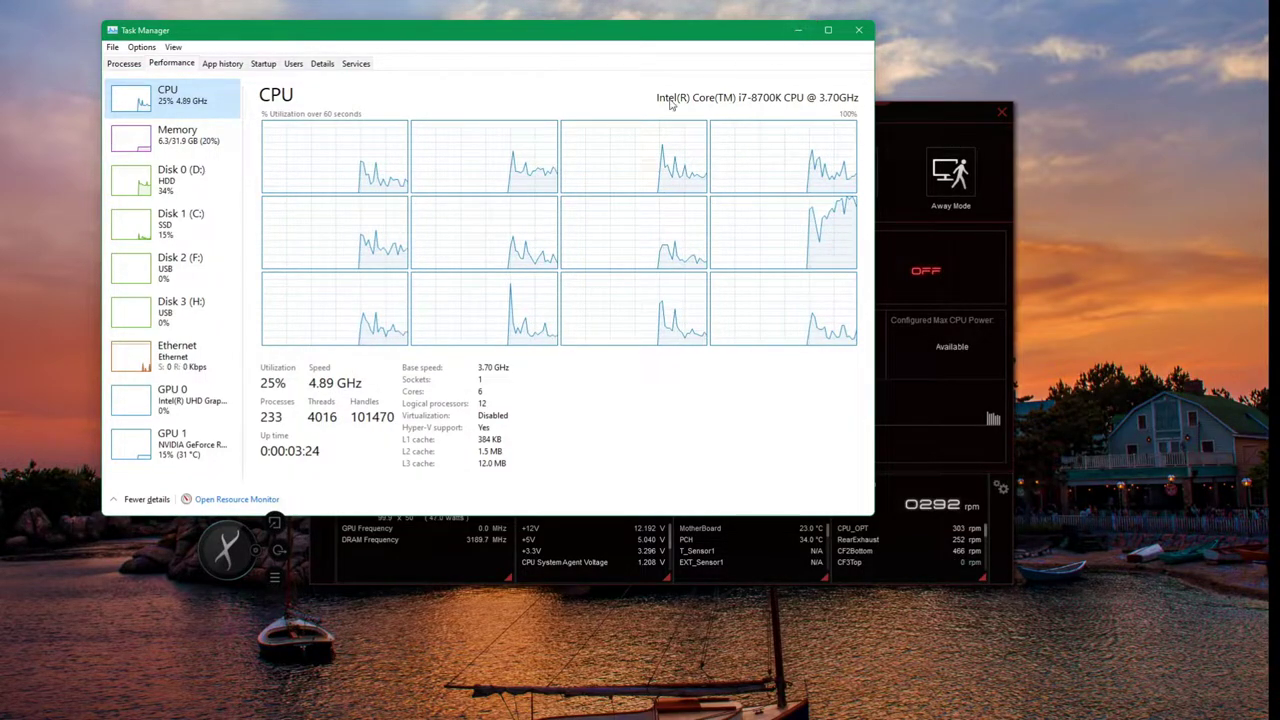
{"action": "left_click", "coordinate": [800, 31]}
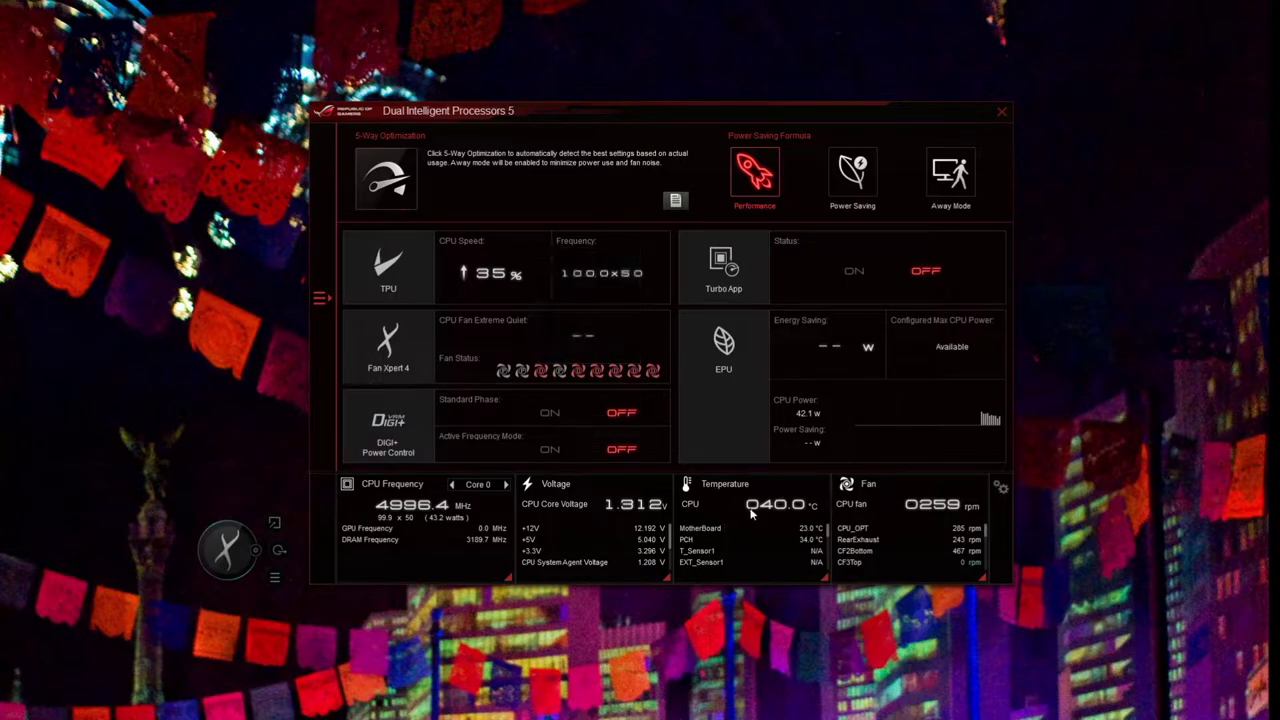
- In Fan Xpert 4, cycle through CF2Bottom, CF3Top, AIO Pump and Extension fan 1, ending on HAMP
{"action": "left_click", "coordinate": [387, 350]}
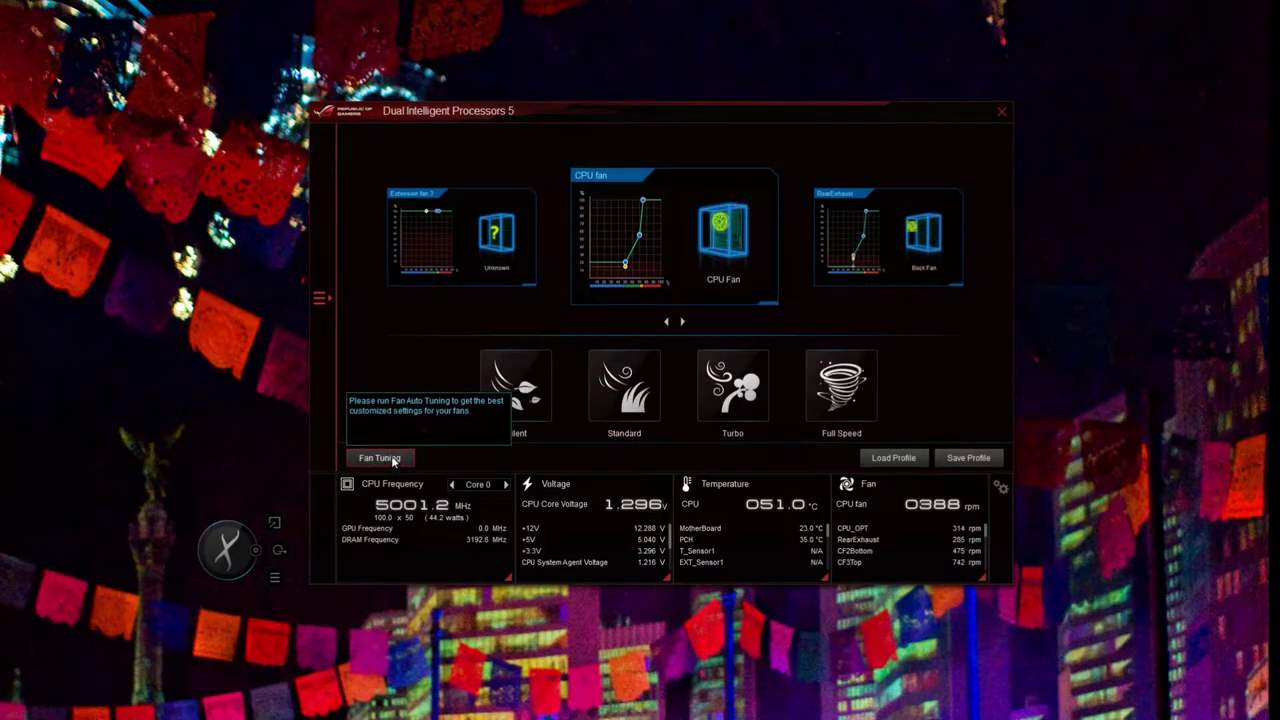
{"action": "left_click", "coordinate": [683, 323]}
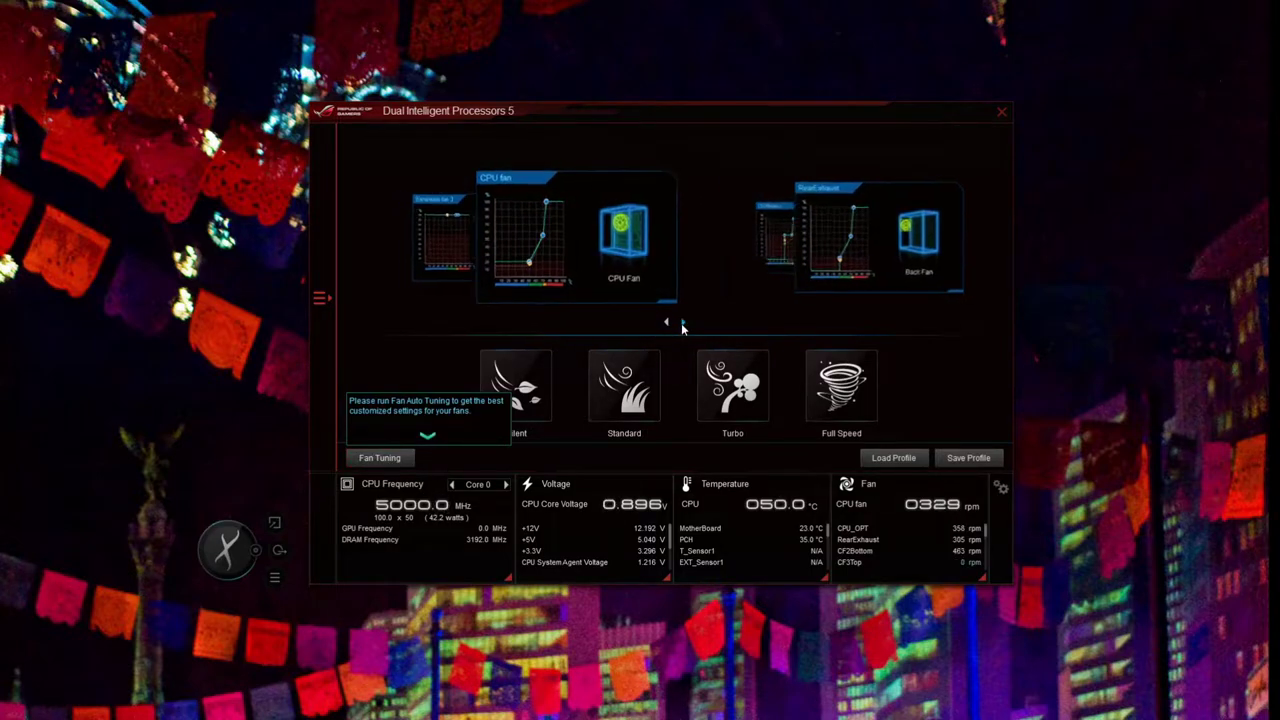
{"action": "left_click", "coordinate": [683, 323]}
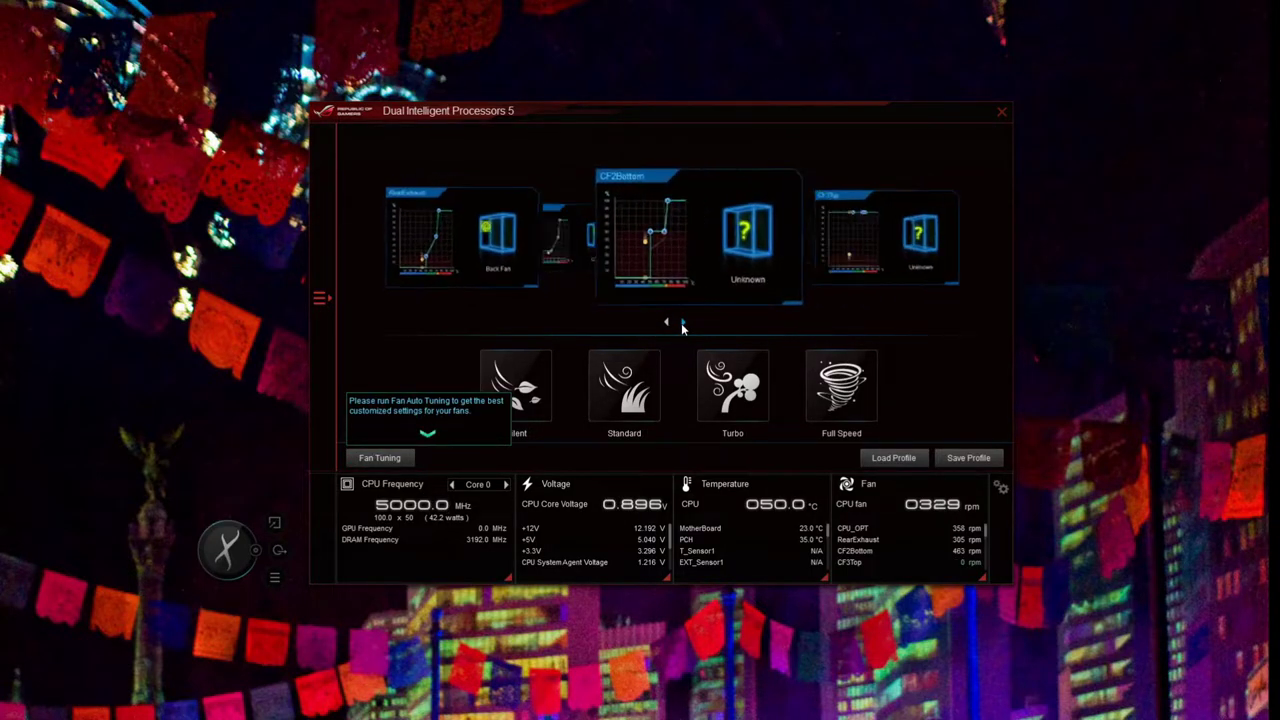
{"action": "left_click", "coordinate": [683, 323]}
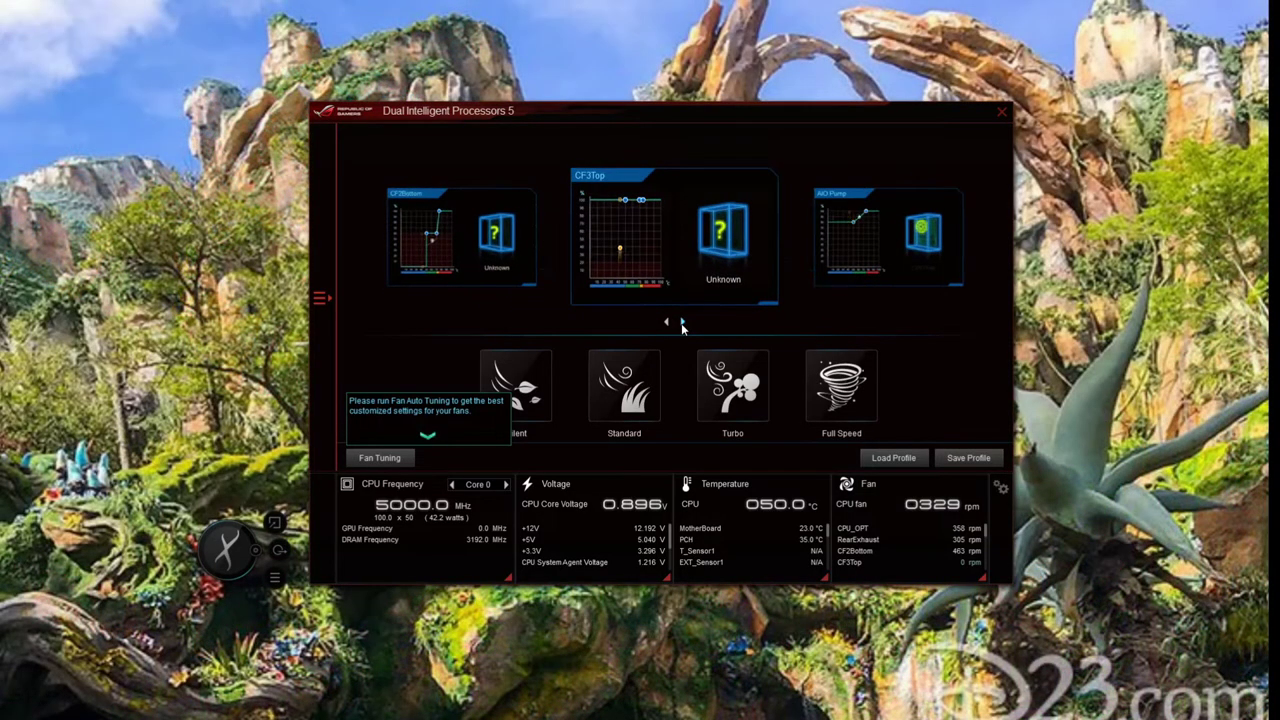
{"action": "left_click", "coordinate": [683, 323]}
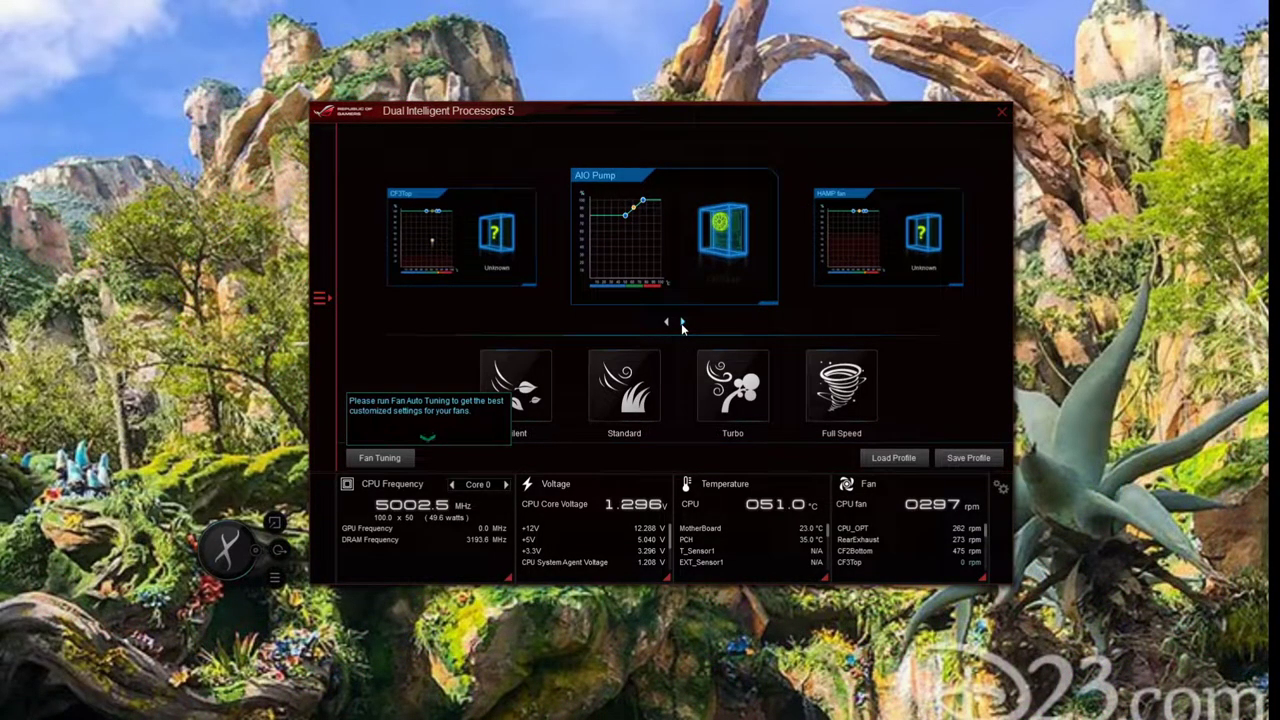
{"action": "left_click", "coordinate": [683, 323]}
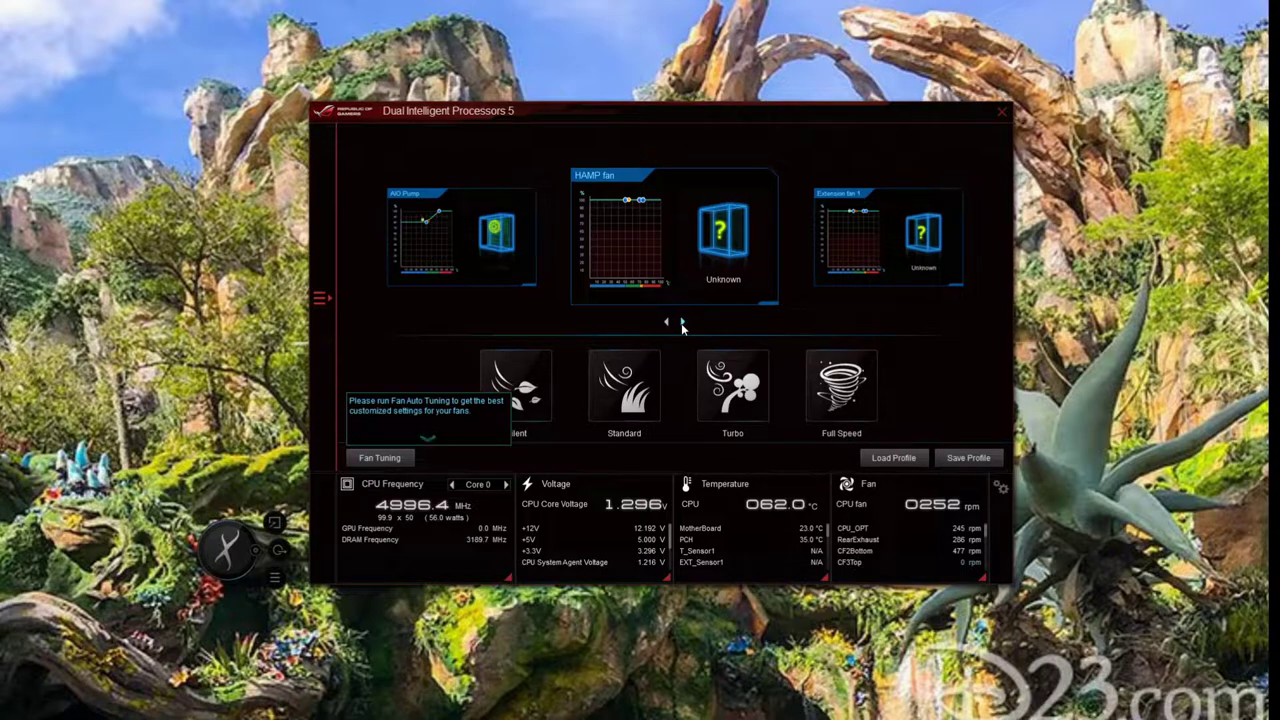
{"action": "left_click", "coordinate": [682, 323]}
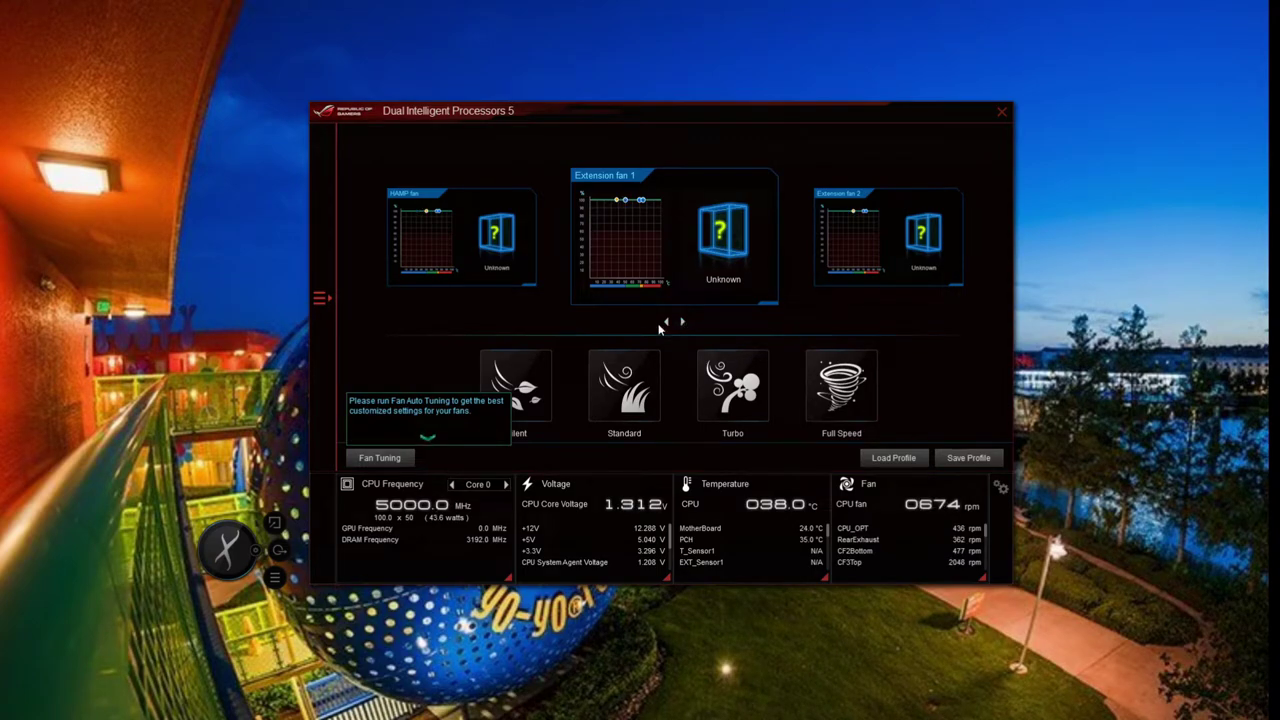
{"action": "left_click", "coordinate": [666, 322]}
- Set the HAMP fan's position to Front Fan
{"action": "left_click", "coordinate": [708, 236]}
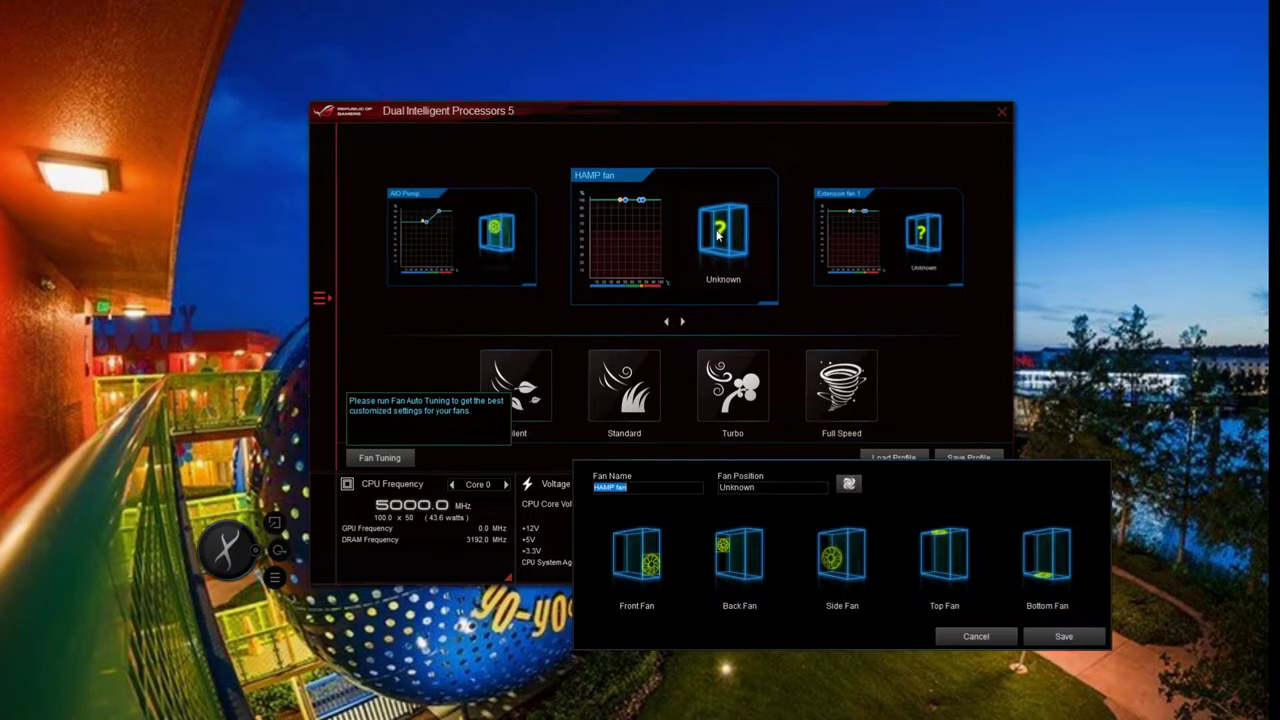
{"action": "left_click", "coordinate": [665, 560]}
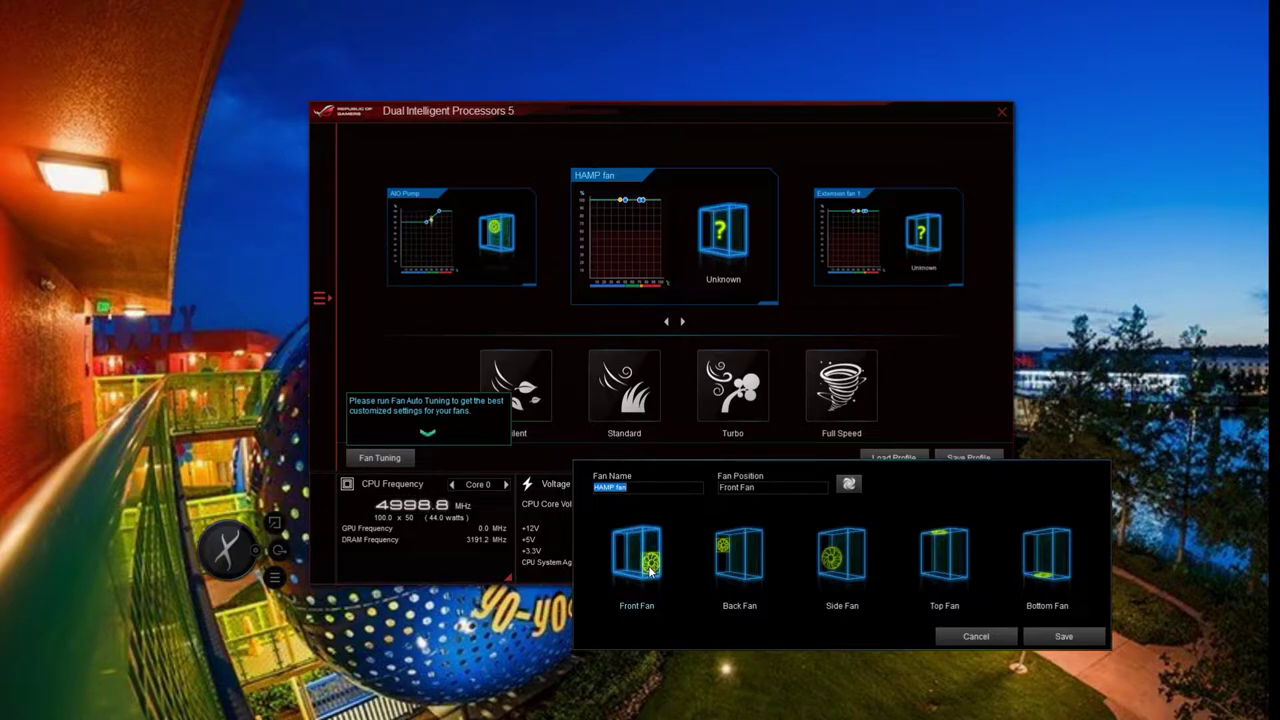
{"action": "left_click", "coordinate": [1063, 636]}
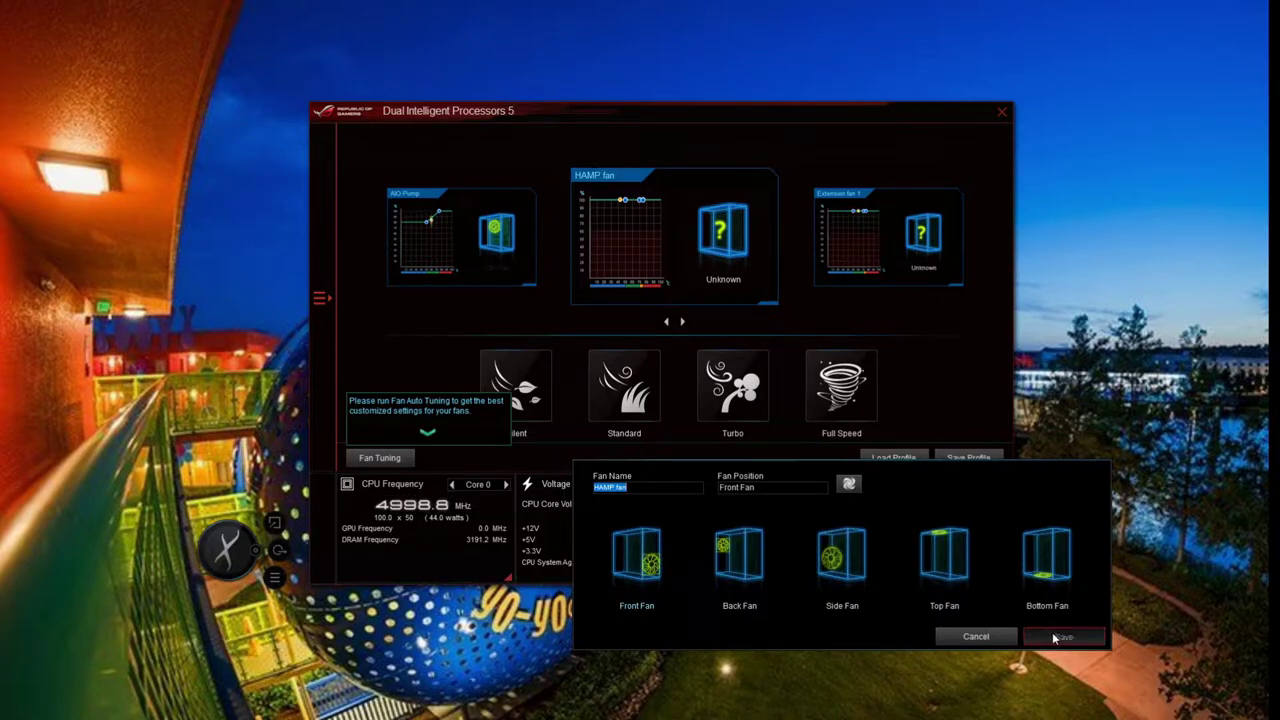
- Set the CF3Top fan's position to Top Fan
{"action": "left_click", "coordinate": [669, 322]}
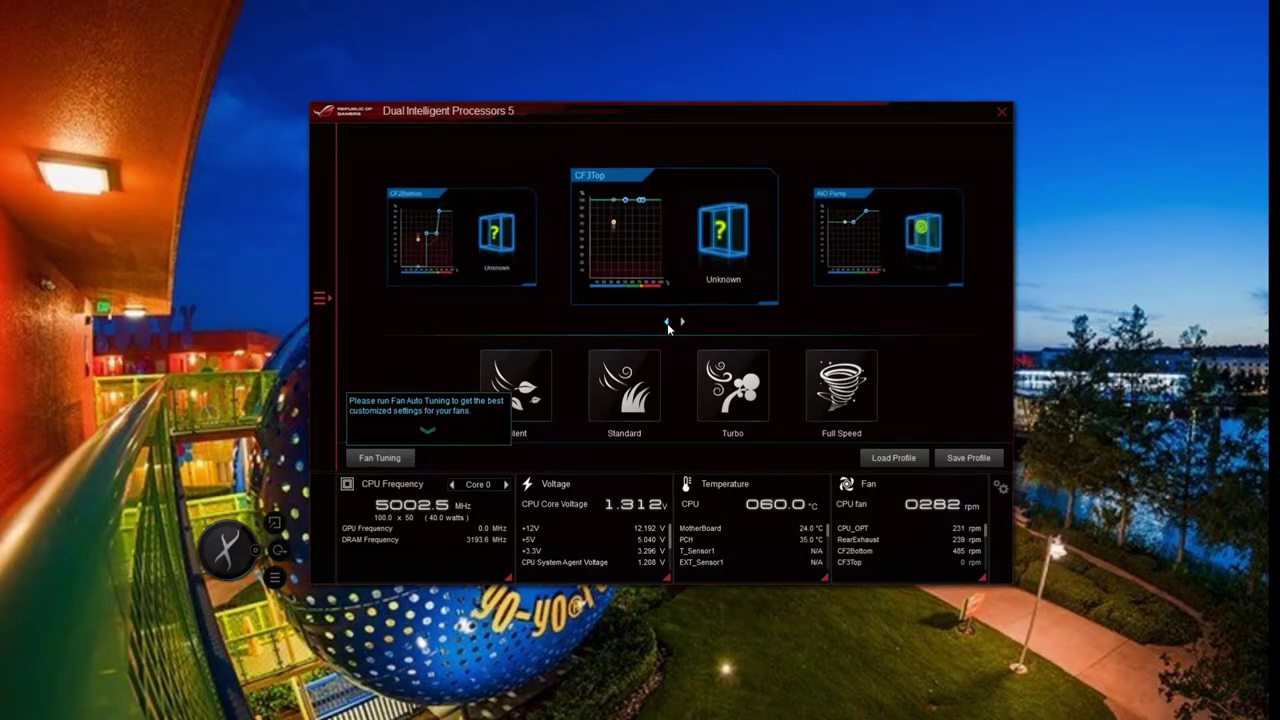
{"action": "left_click", "coordinate": [667, 323]}
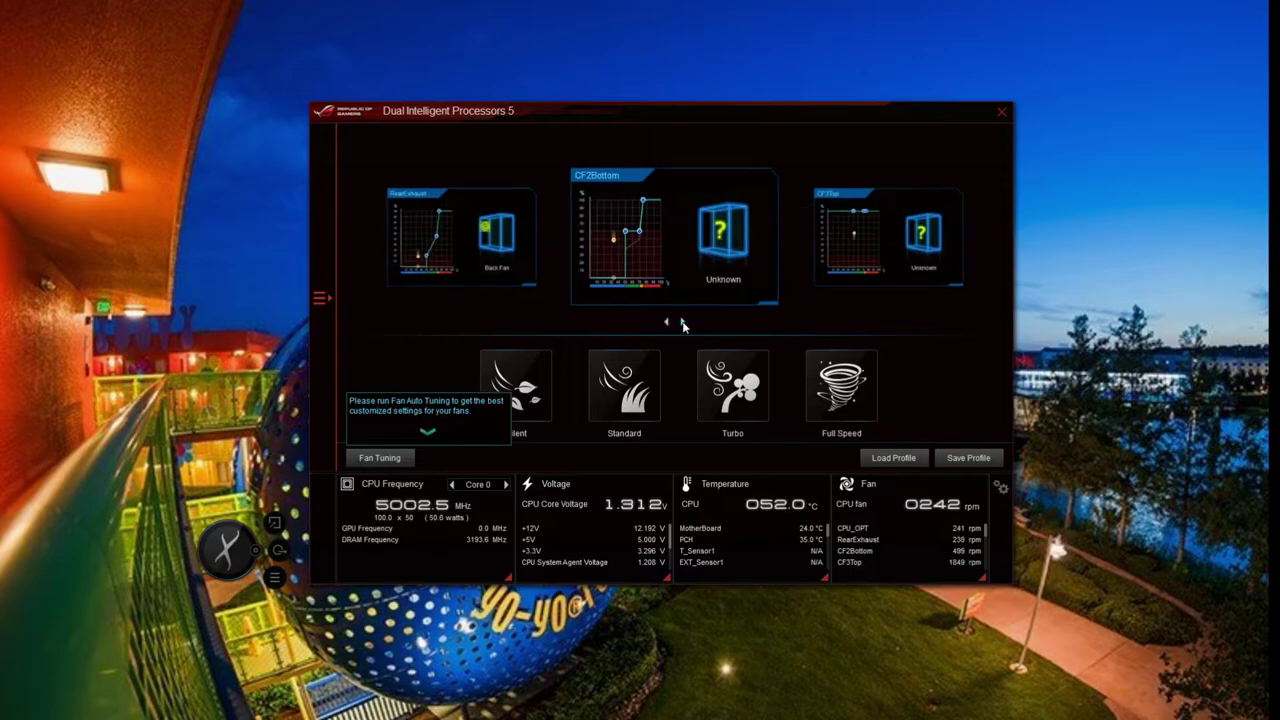
{"action": "left_click", "coordinate": [682, 323]}
{"action": "left_click", "coordinate": [726, 218]}
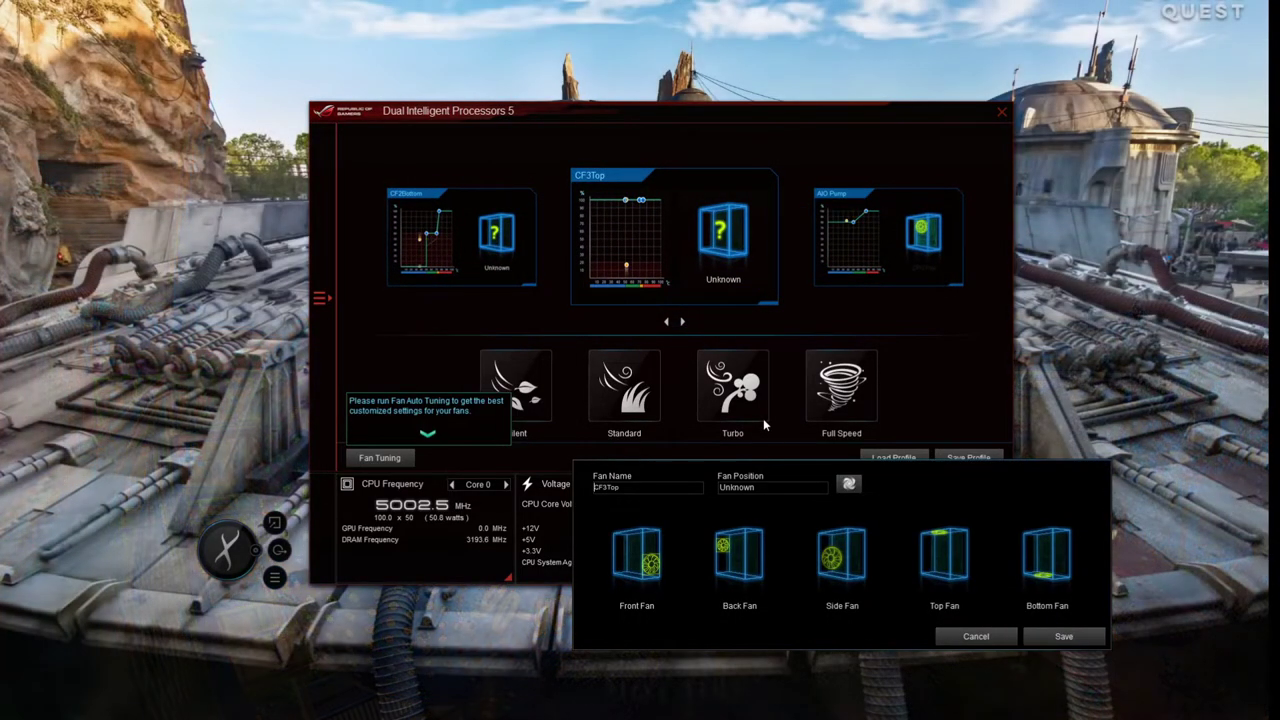
{"action": "left_click", "coordinate": [931, 565]}
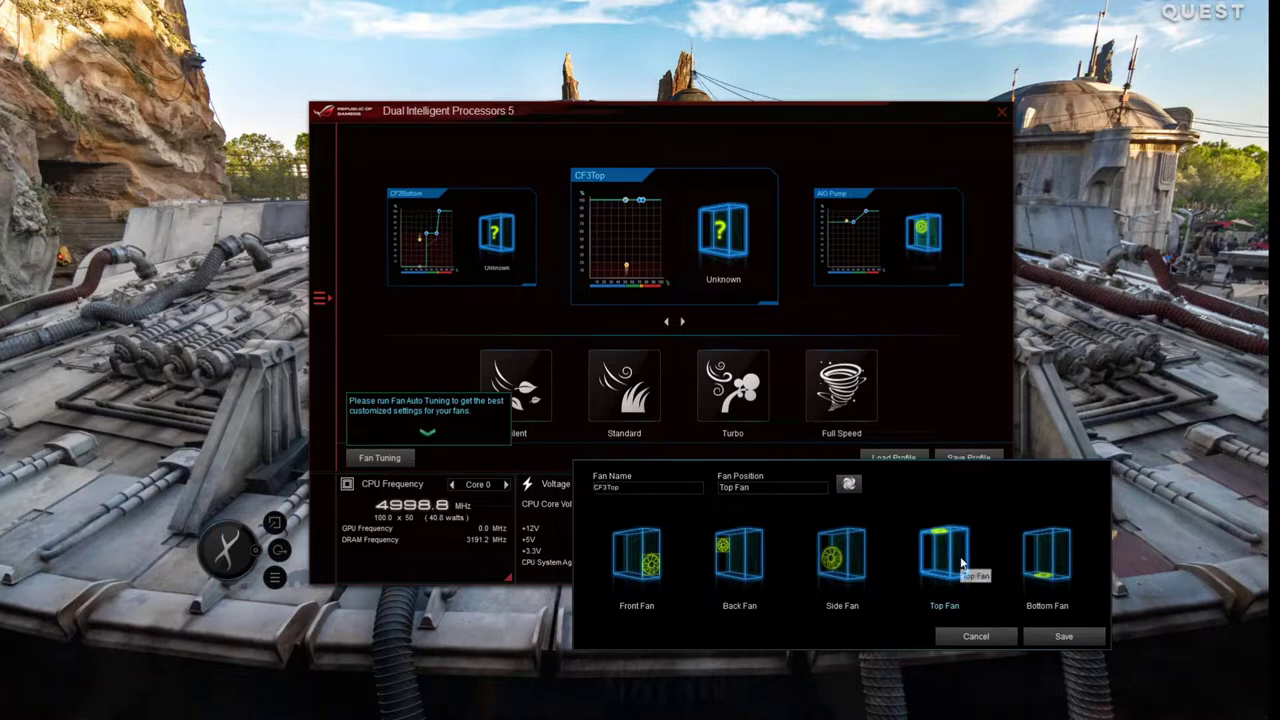
{"action": "left_click", "coordinate": [1063, 637]}
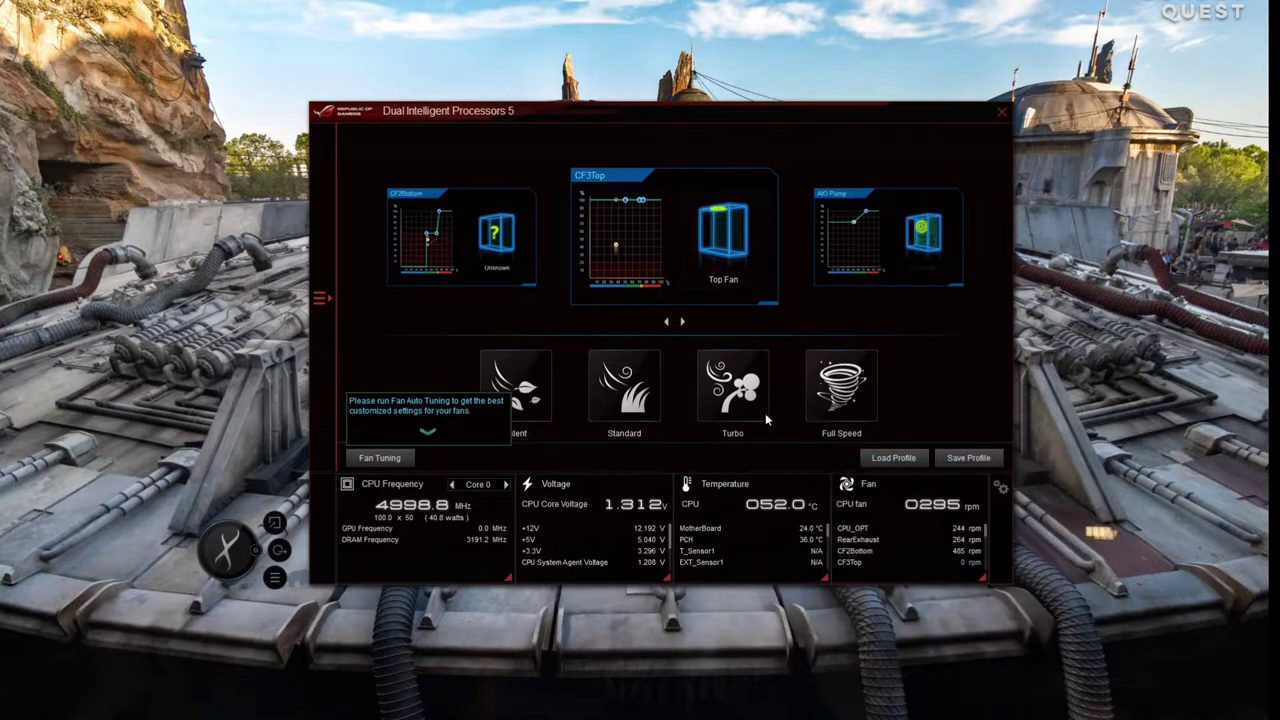
- Set the CF2Bottom fan's position to Bottom Fan
{"action": "left_click", "coordinate": [668, 323]}
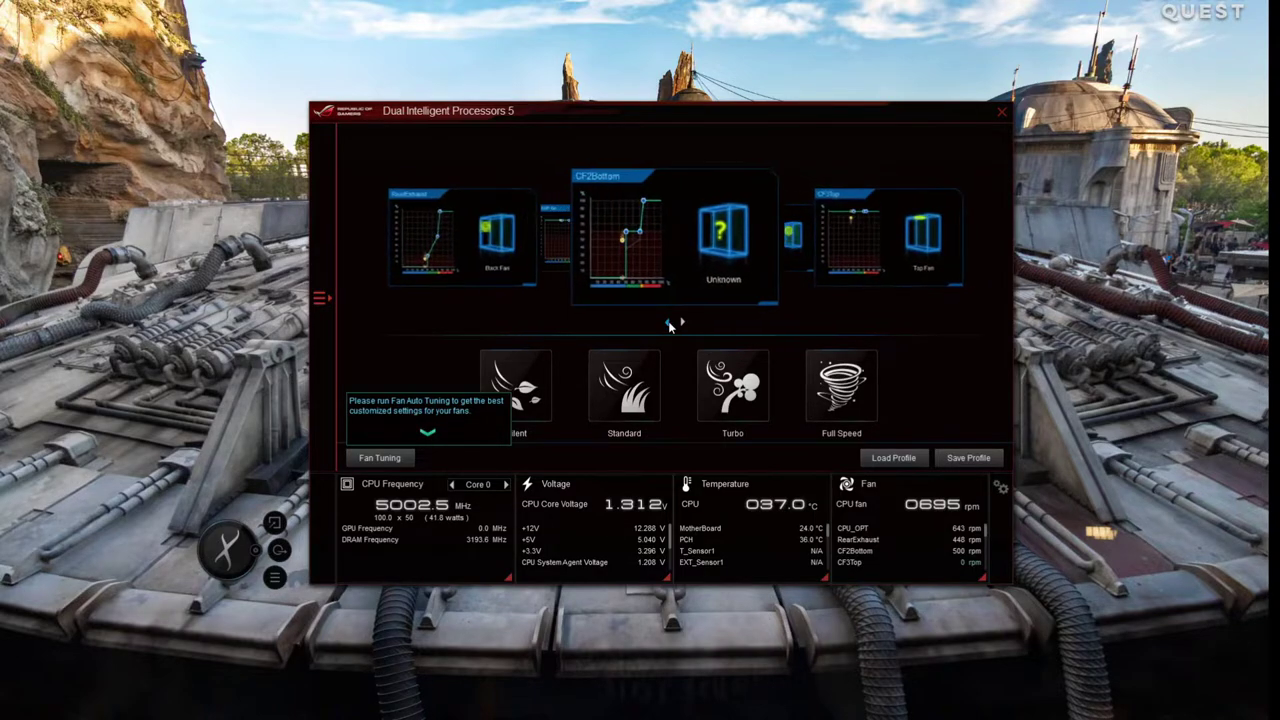
{"action": "left_click", "coordinate": [717, 232]}
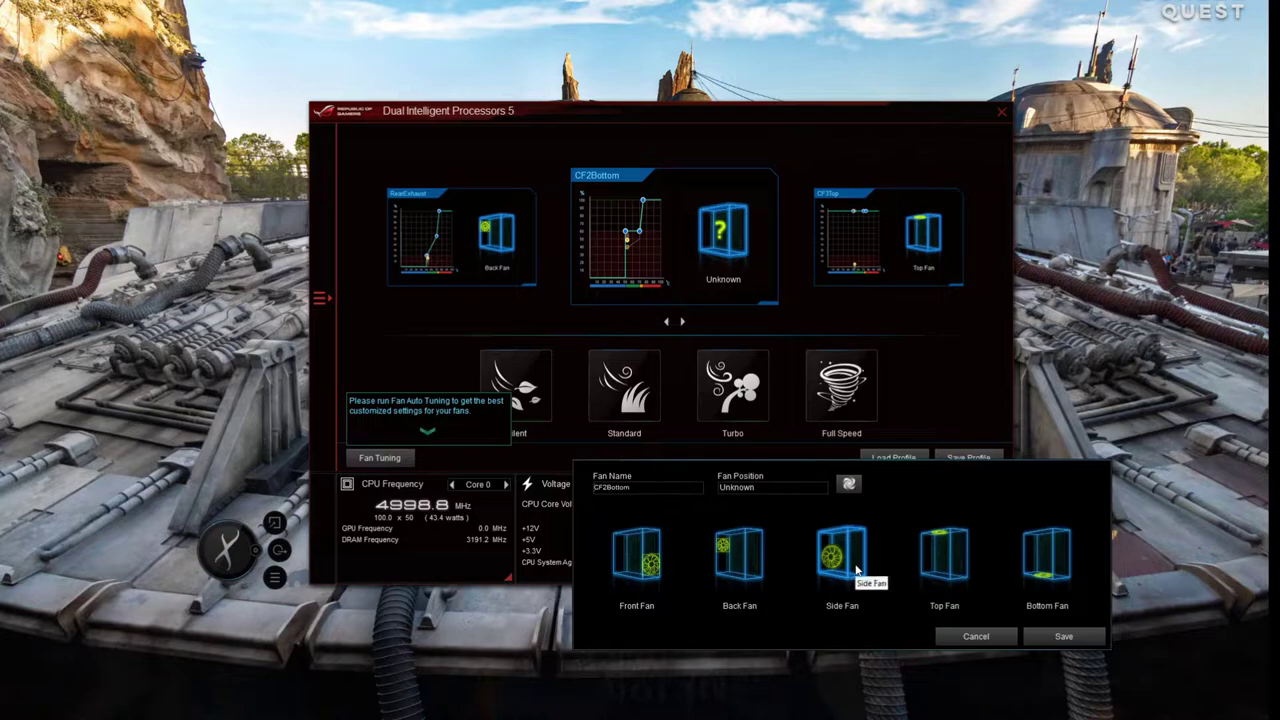
{"action": "left_click", "coordinate": [1039, 570]}
{"action": "left_click", "coordinate": [1047, 635]}
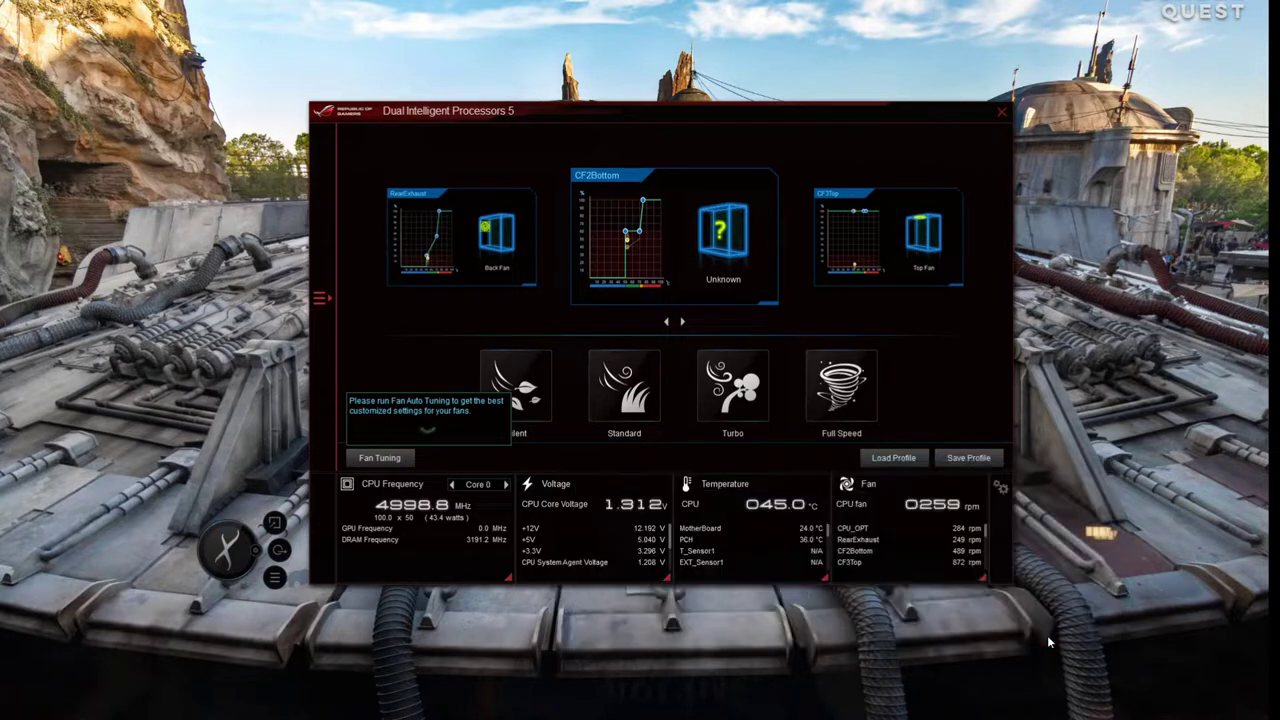
- Step past RearExhaust, CPU fan and Extension fans 3 and 2 to Extension fan 1
{"action": "left_click", "coordinate": [666, 321]}
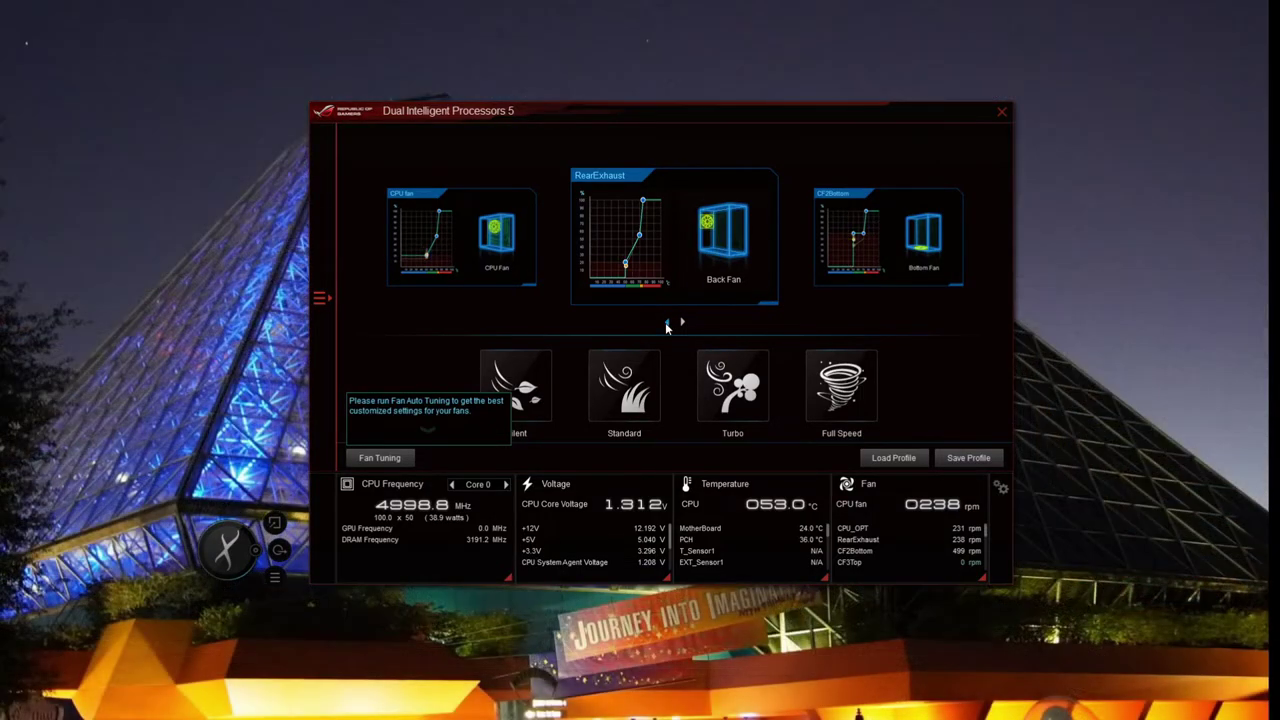
{"action": "left_click", "coordinate": [666, 322]}
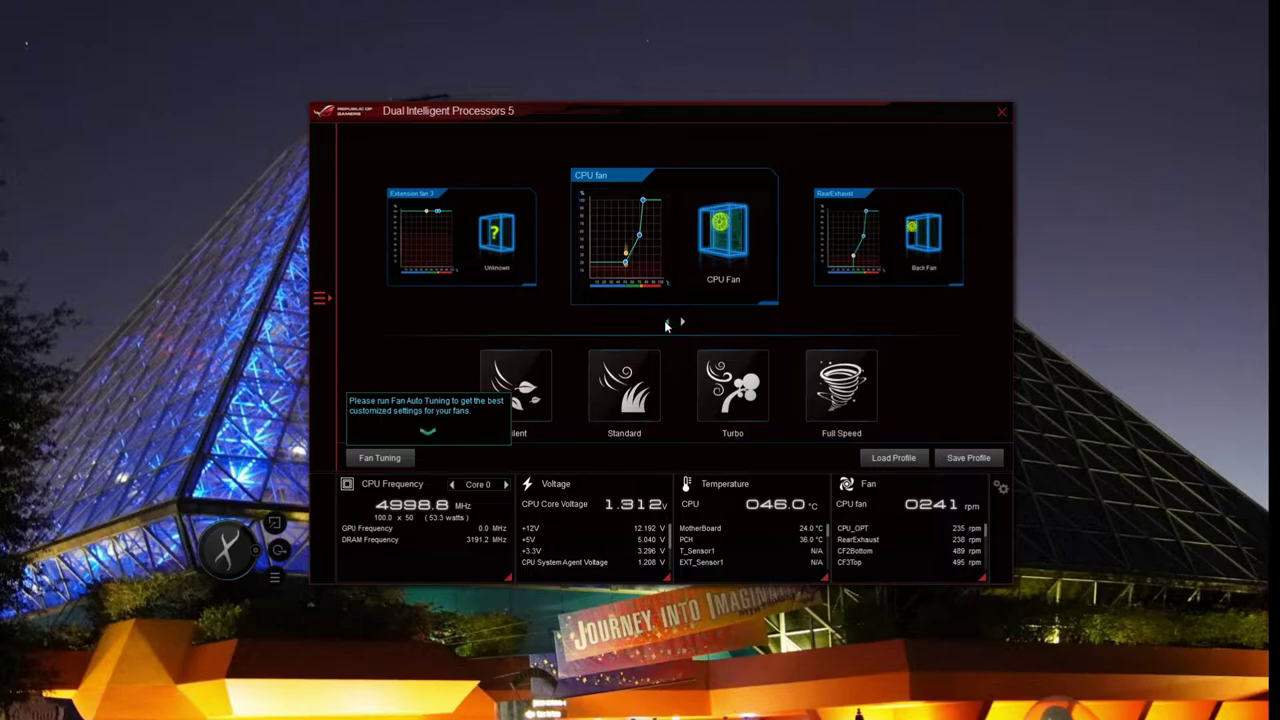
{"action": "left_click", "coordinate": [666, 322]}
{"action": "left_click", "coordinate": [666, 322]}
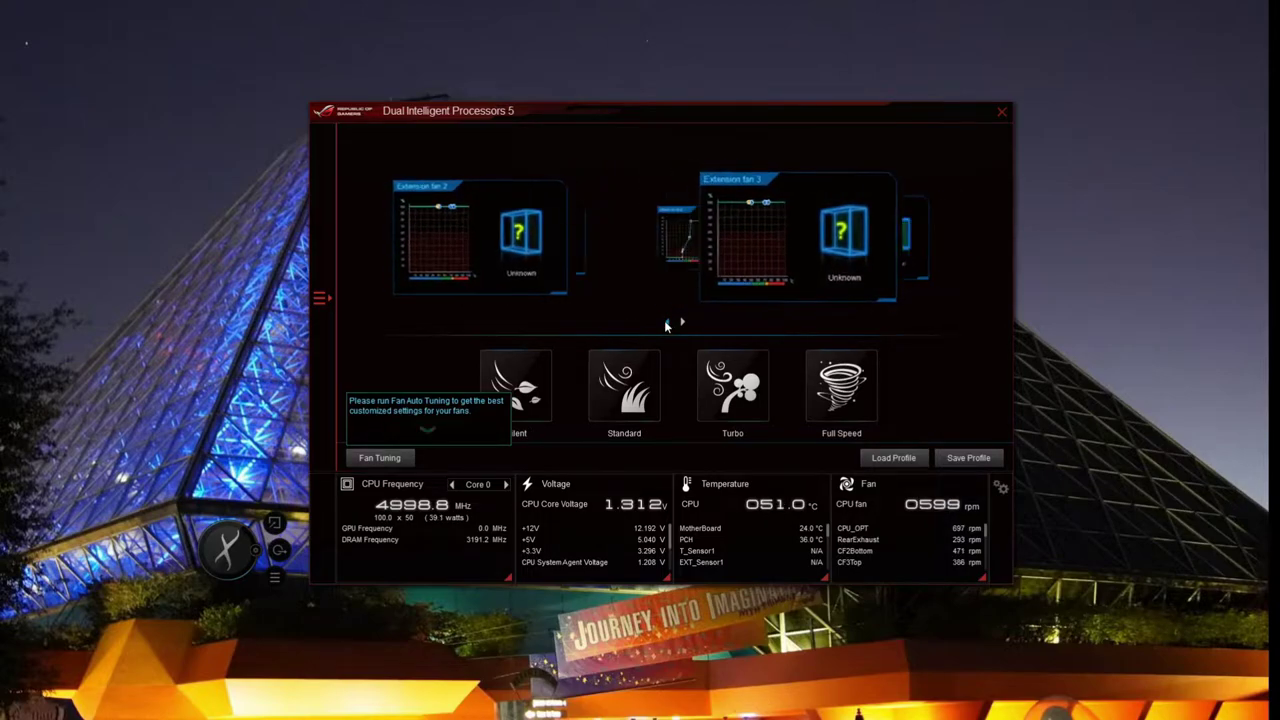
{"action": "left_click", "coordinate": [666, 322]}
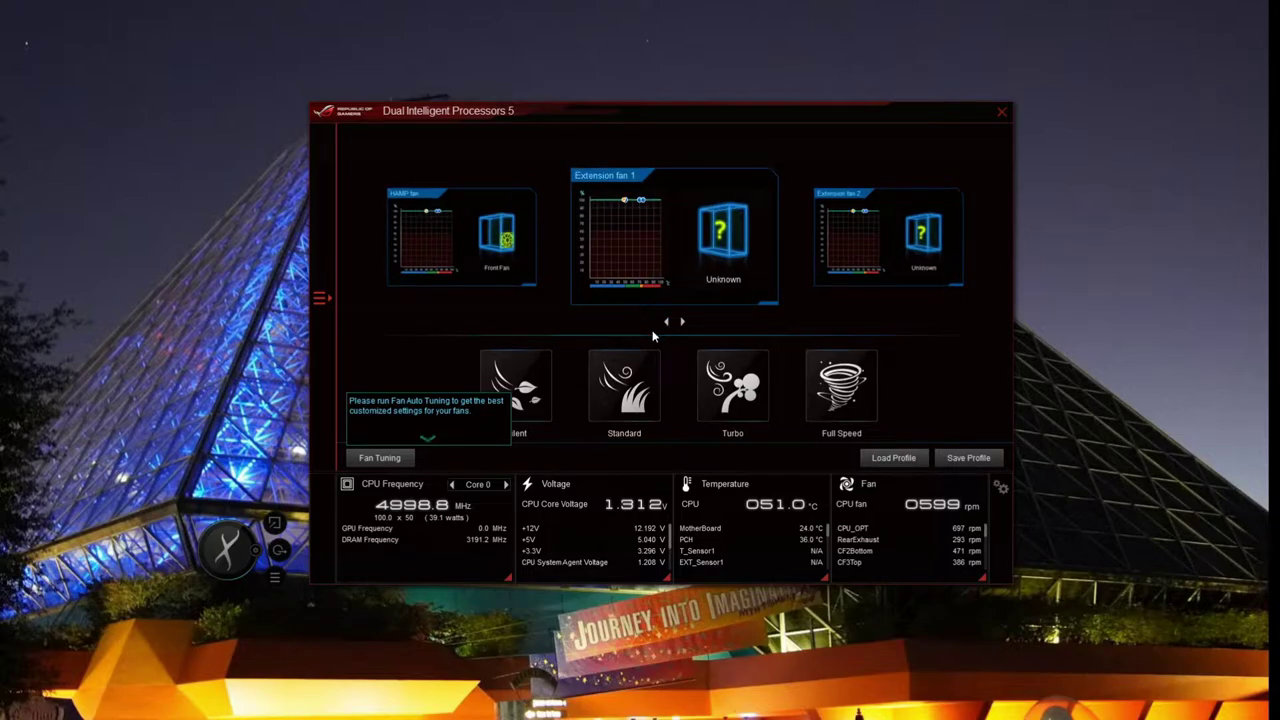
- Run and confirm fan auto-tuning, yielding a 5-Way Optimization Report with CPU fan at 215–1421 RPM
{"action": "left_click", "coordinate": [383, 458]}
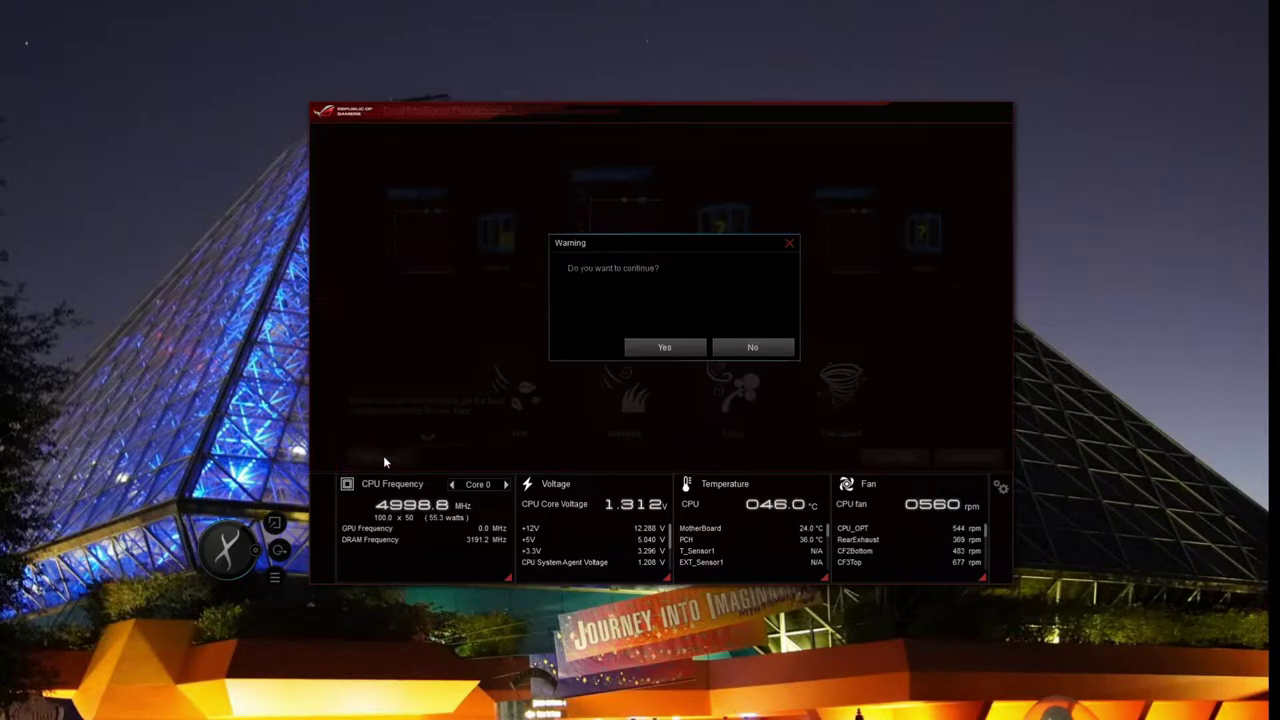
{"action": "left_click", "coordinate": [663, 349]}
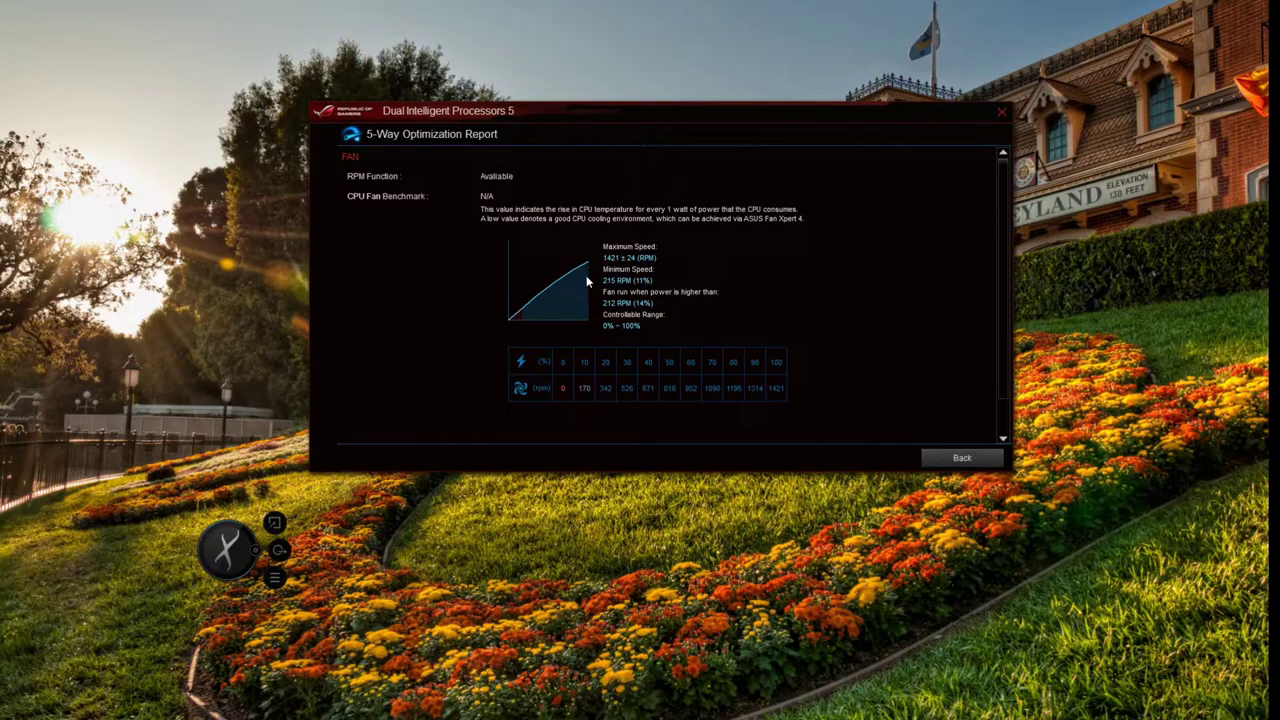
- Return from the optimization report to the fan overview and apply the Silent fan mode
{"action": "left_click", "coordinate": [946, 456]}
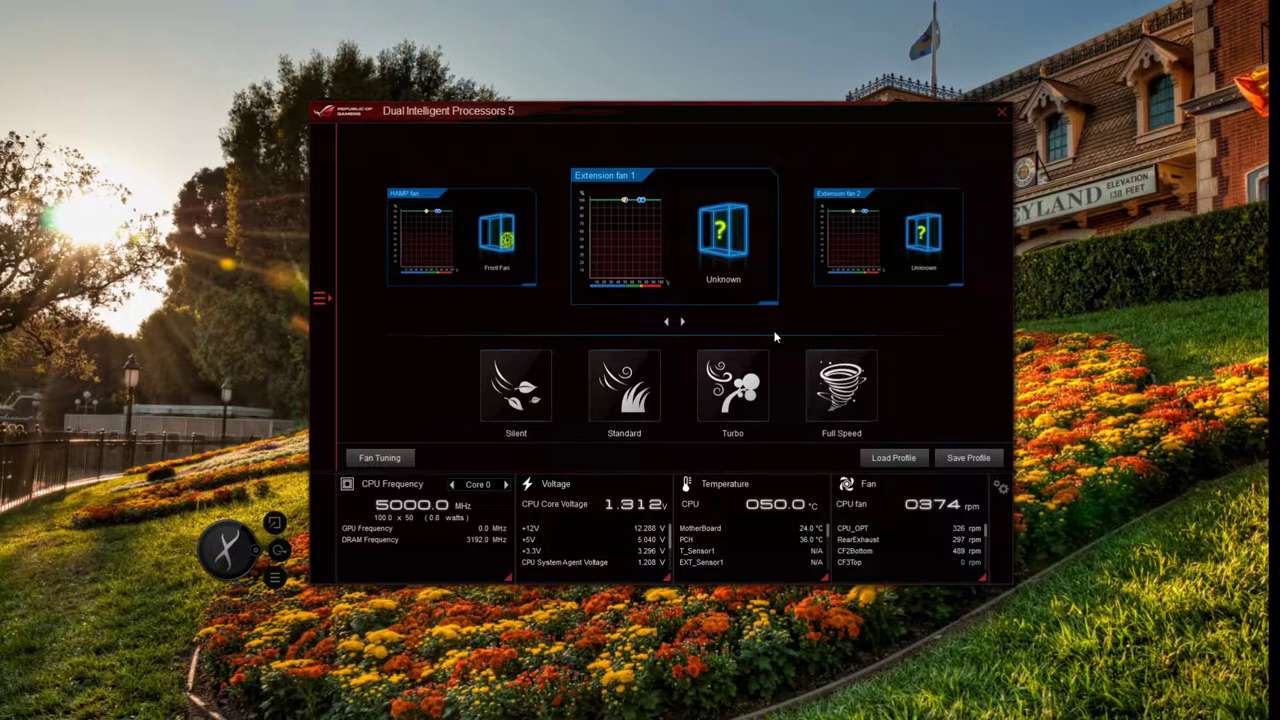
{"action": "left_click", "coordinate": [513, 399]}
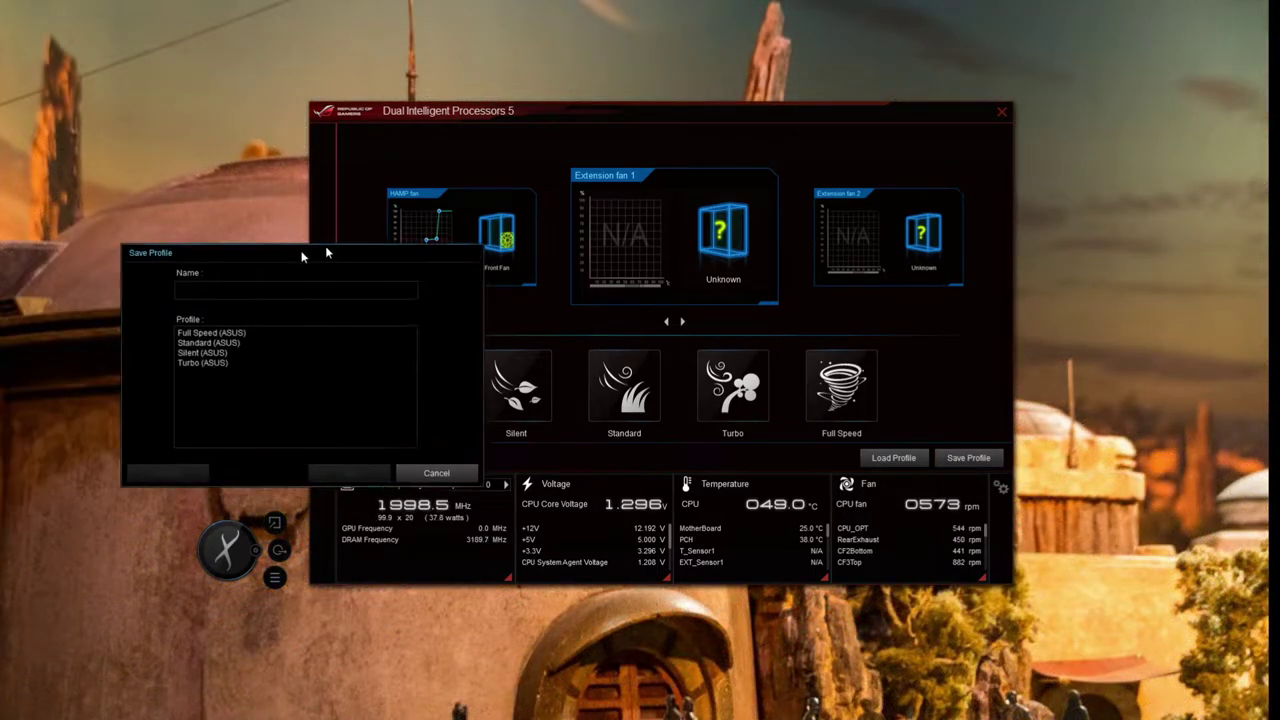
- Name the profile 'BetaCygniSilent', correcting a mistyped entry, and save it
{"action": "left_click_drag", "start_coordinate": [329, 251], "coordinate": [580, 288]}
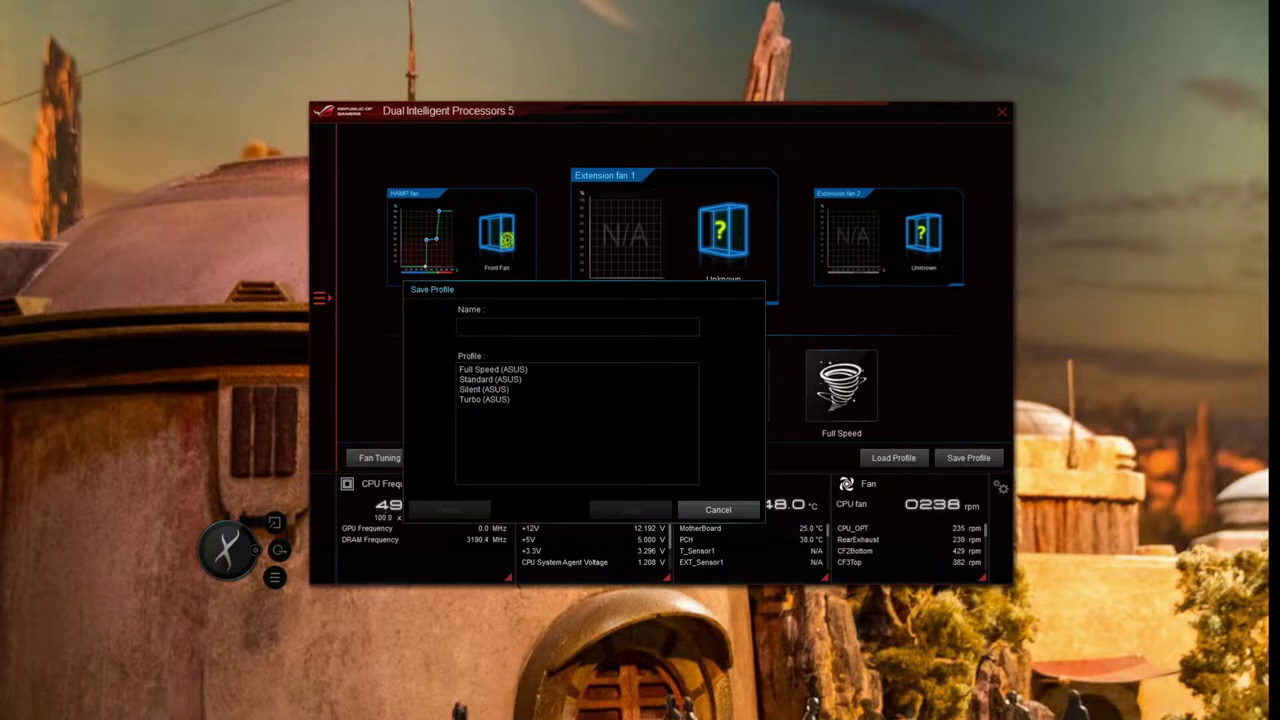
{"action": "type", "text": "Silen"}
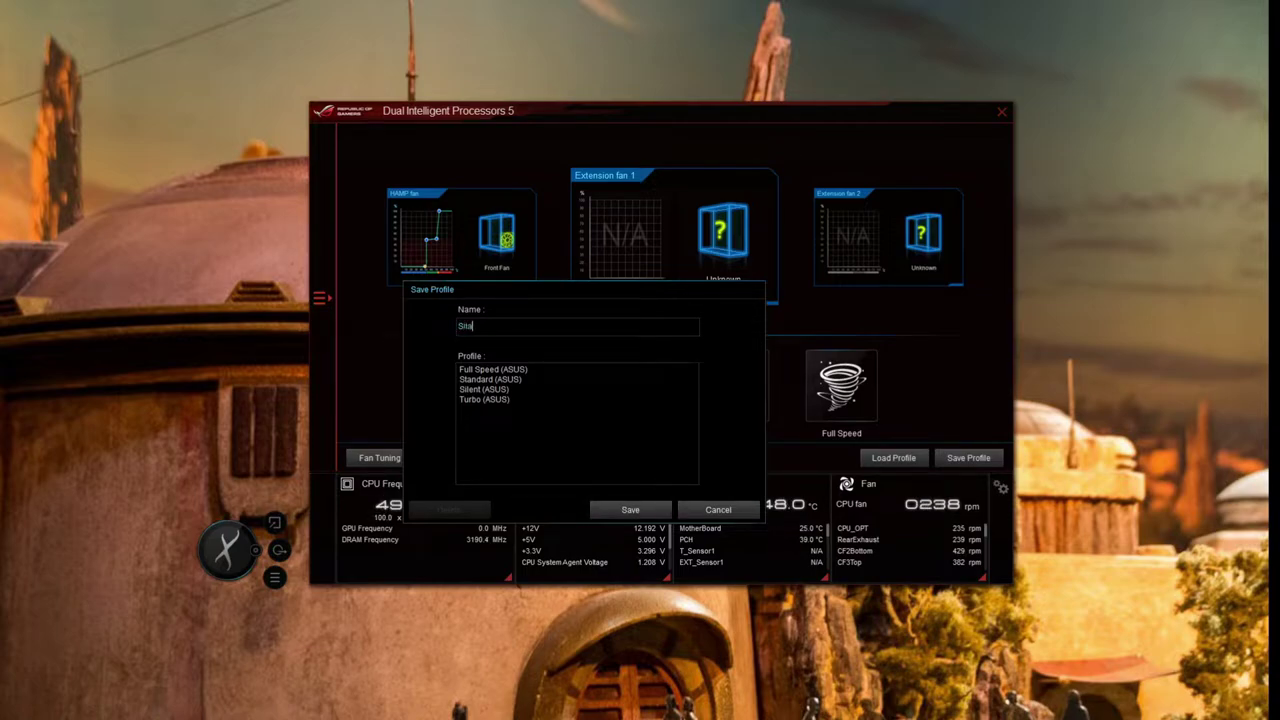
{"action": "key", "text": "BackSpace"}
{"action": "key", "text": "BackSpace"}
{"action": "key", "text": "BackSpace"}
{"action": "key", "text": "BackSpace"}
{"action": "key", "text": "BackSpace"}
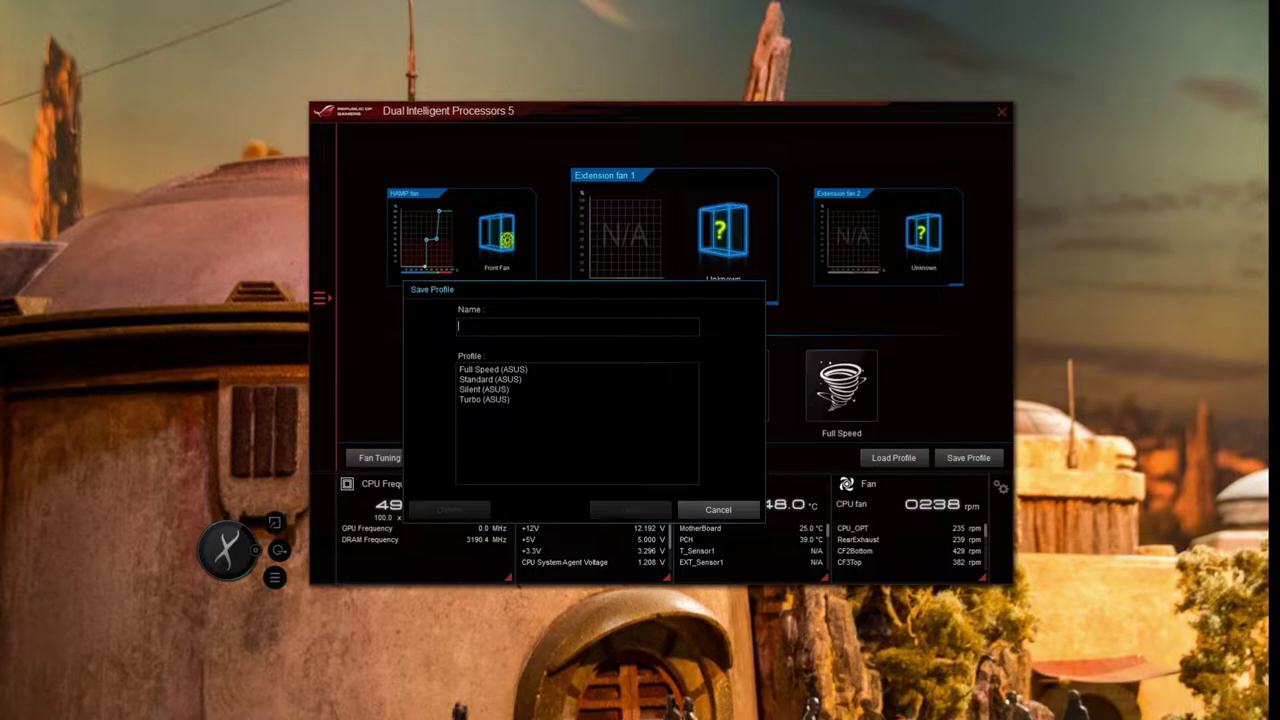
{"action": "type", "text": "BetaCy"}
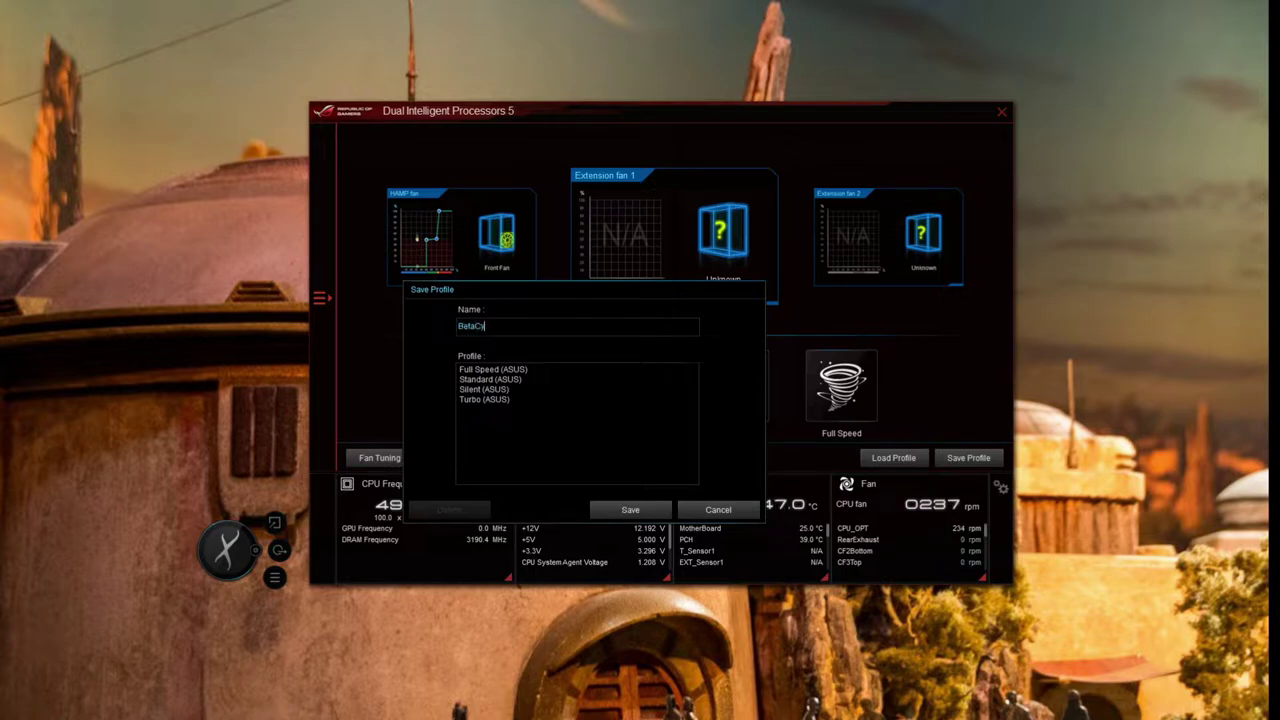
{"action": "type", "text": "gniSilent"}
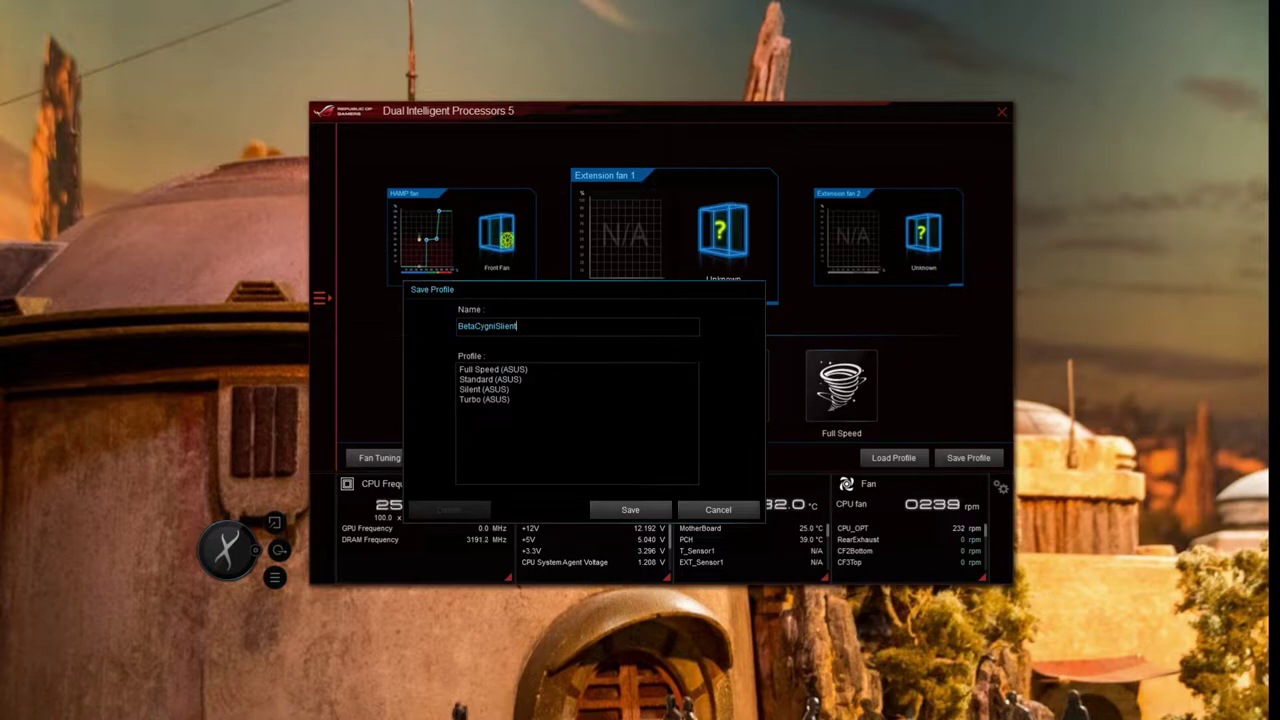
{"action": "left_click", "coordinate": [628, 509]}
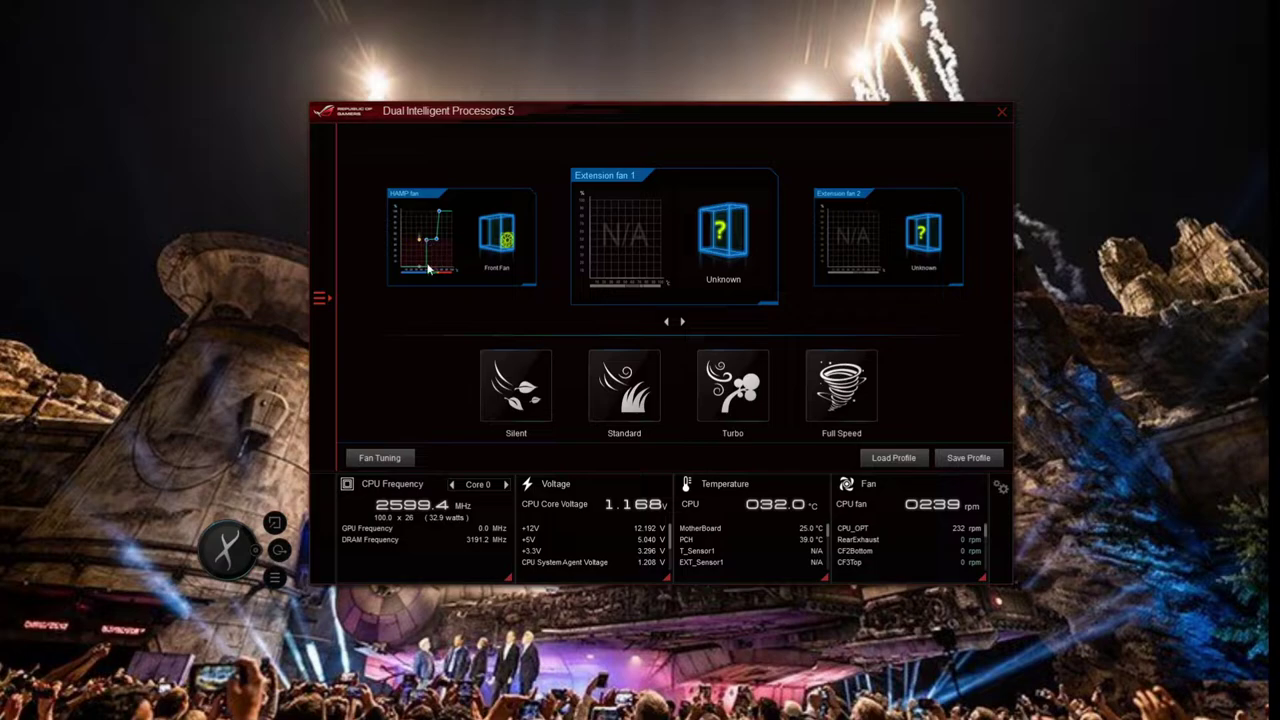
- Rotate past HAMP, AIO Pump and CF3Top to CF2Bottom and inspect its detailed curve
{"action": "left_click", "coordinate": [461, 244]}
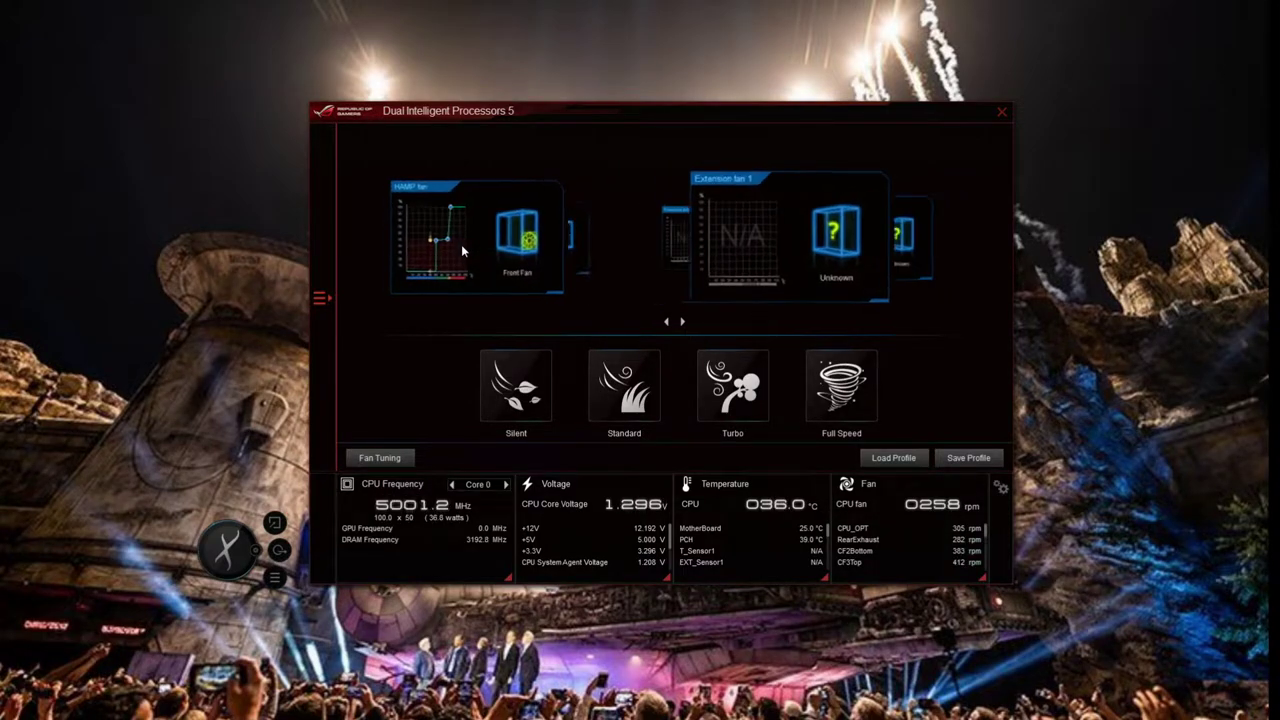
{"action": "left_click", "coordinate": [461, 244]}
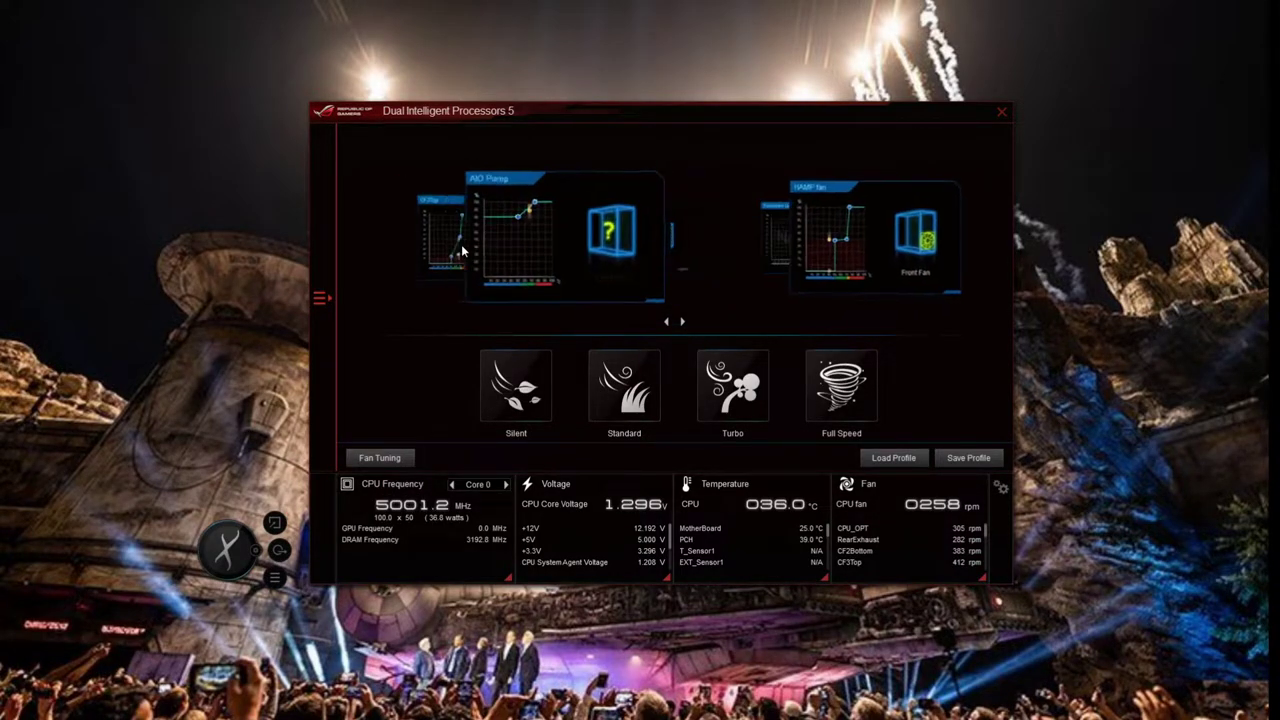
{"action": "left_click", "coordinate": [461, 244]}
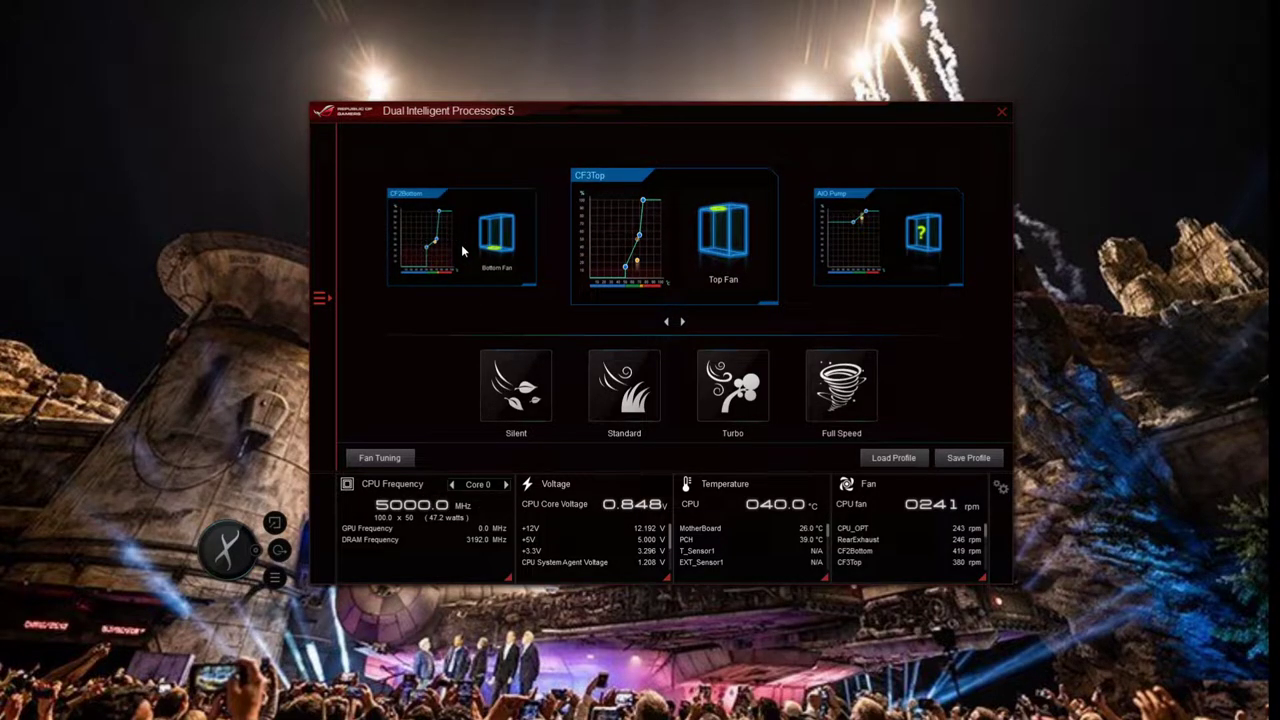
{"action": "left_click", "coordinate": [461, 244]}
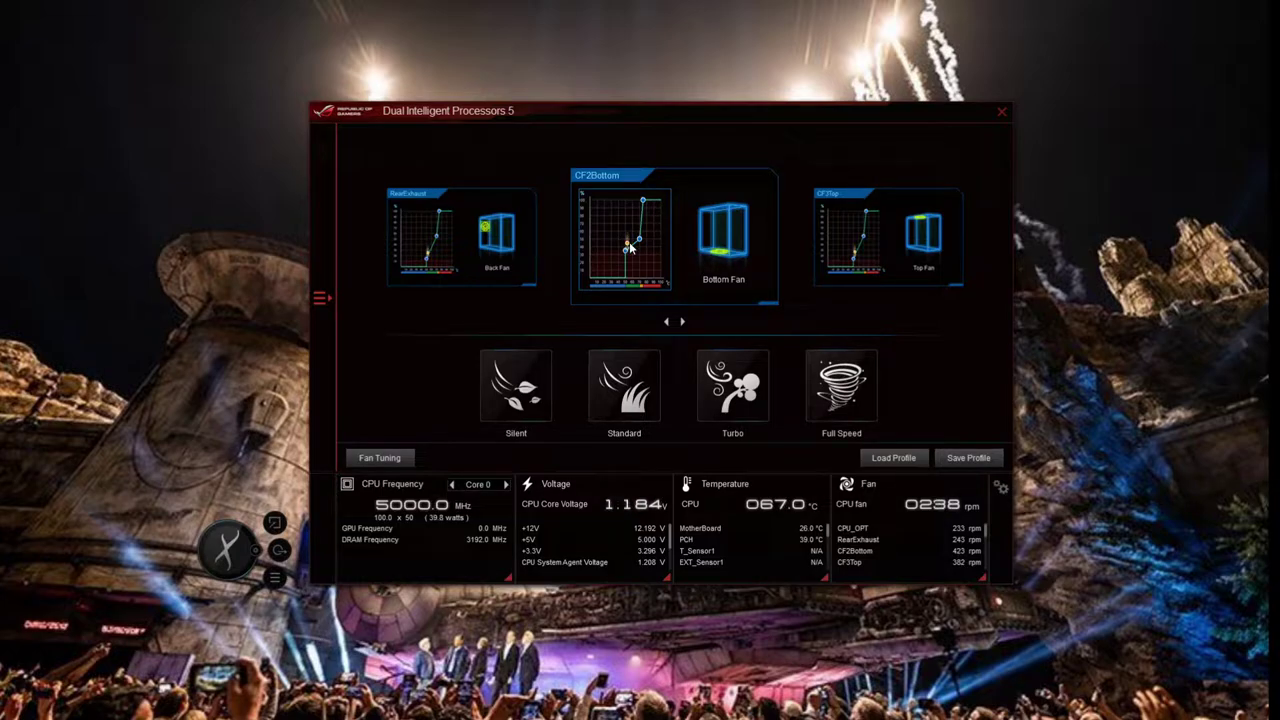
{"action": "left_click", "coordinate": [629, 245]}
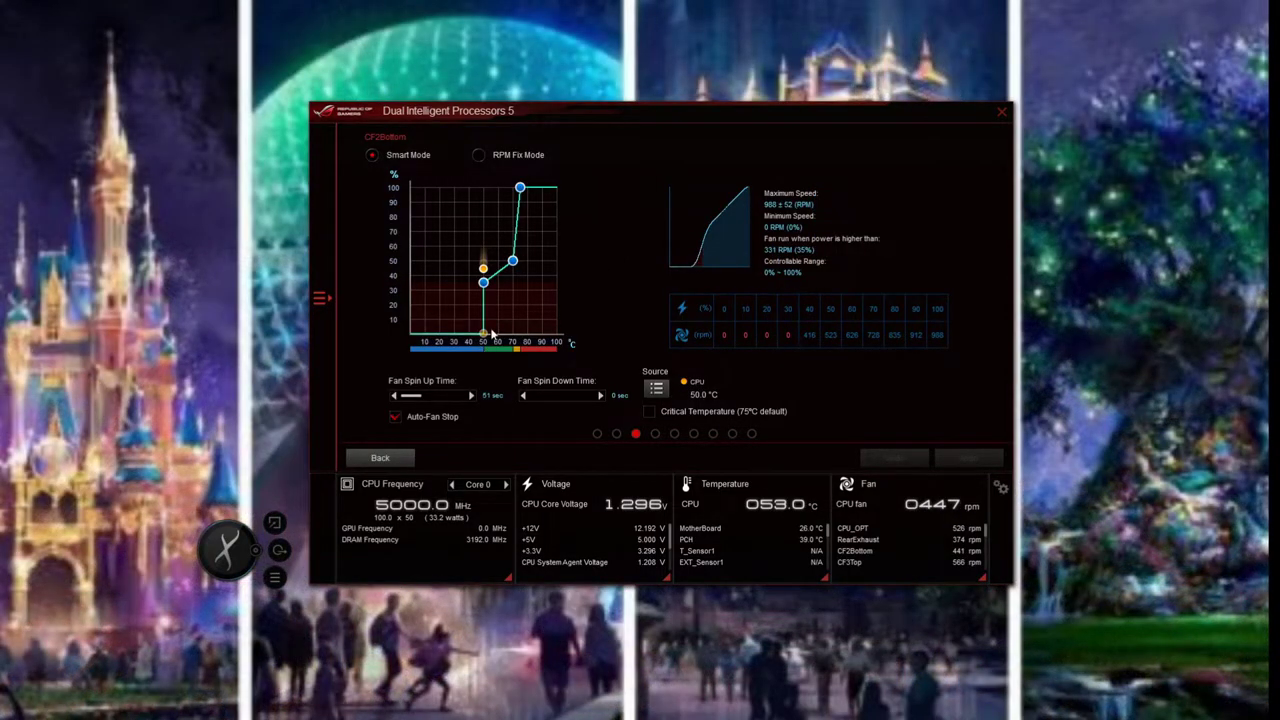
{"action": "mouse_move", "coordinate": [485, 283]}
{"action": "left_click", "coordinate": [393, 462]}
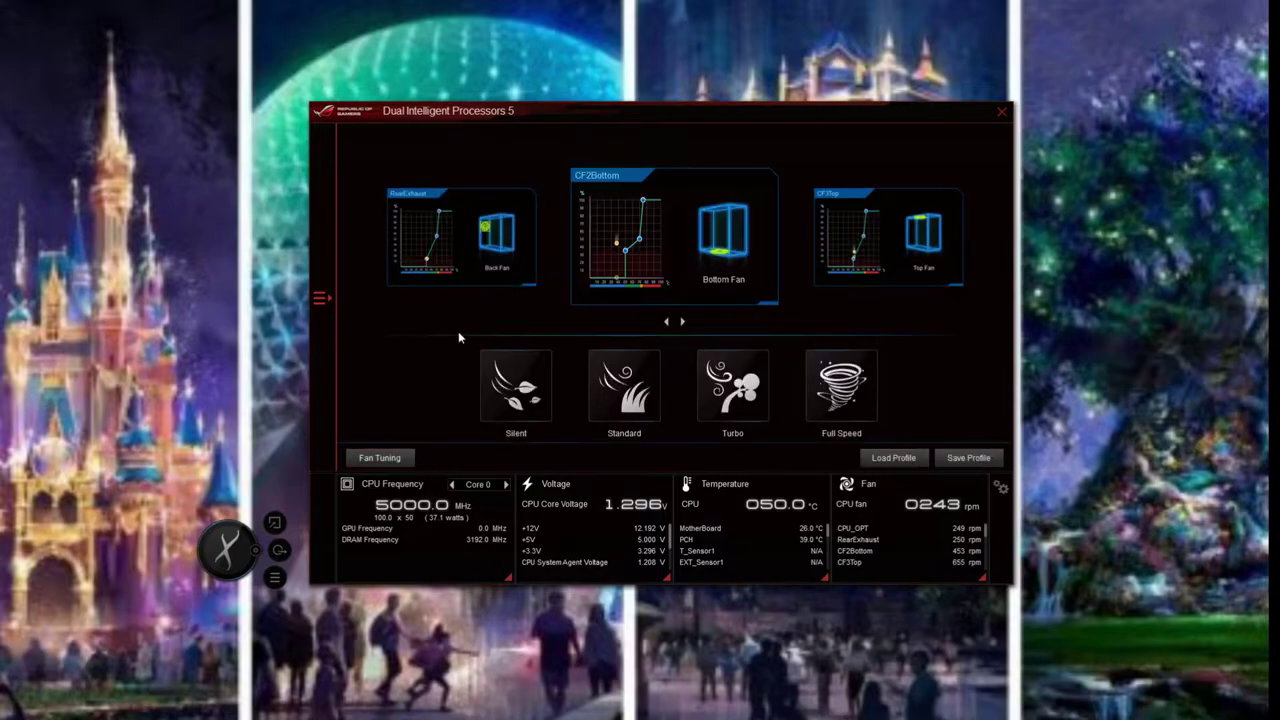
- Step through RearExhaust, CPU fan and Extension fans 3, 2 and 1 to the HAMP fan
{"action": "left_click", "coordinate": [668, 323]}
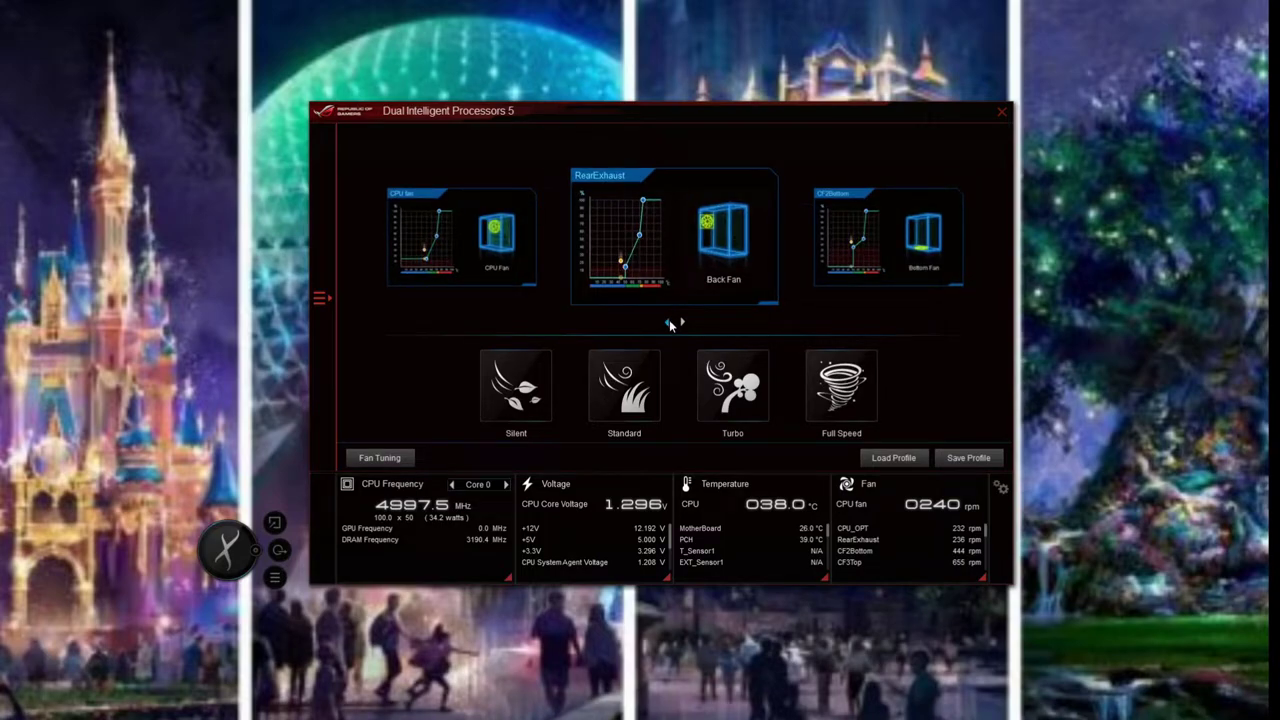
{"action": "left_click", "coordinate": [668, 323]}
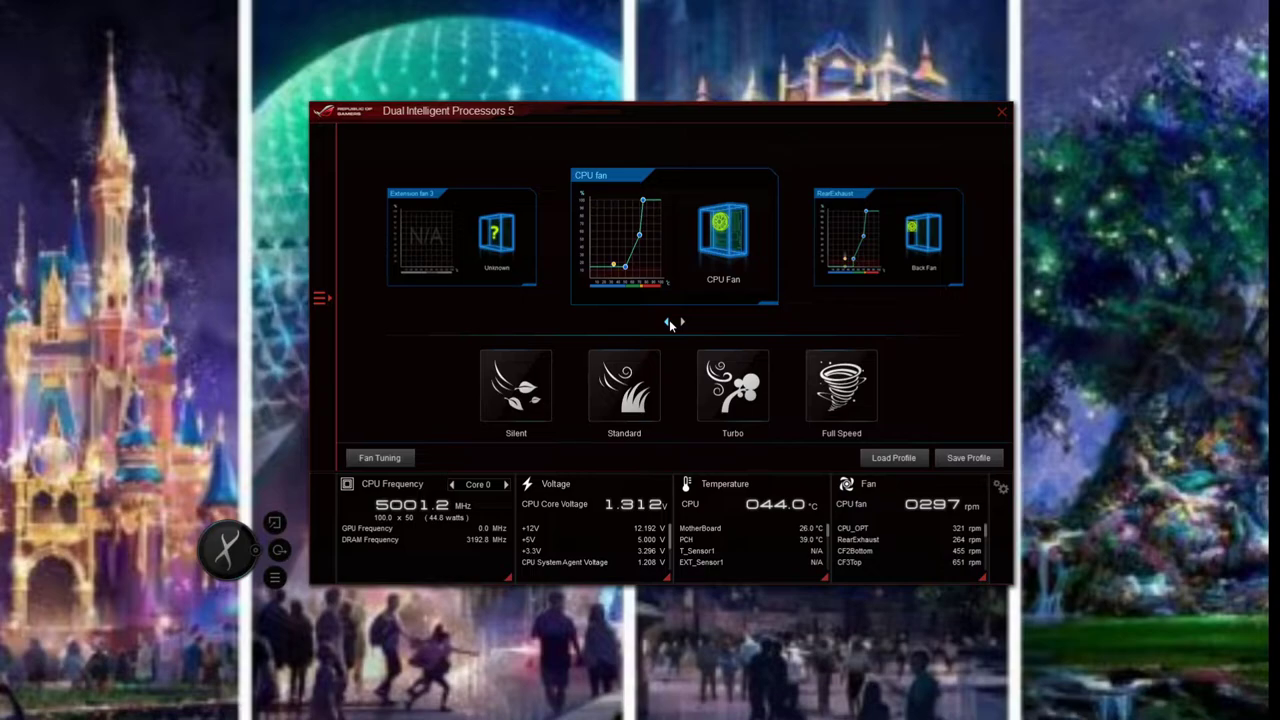
{"action": "left_click", "coordinate": [668, 323]}
{"action": "left_click", "coordinate": [668, 323]}
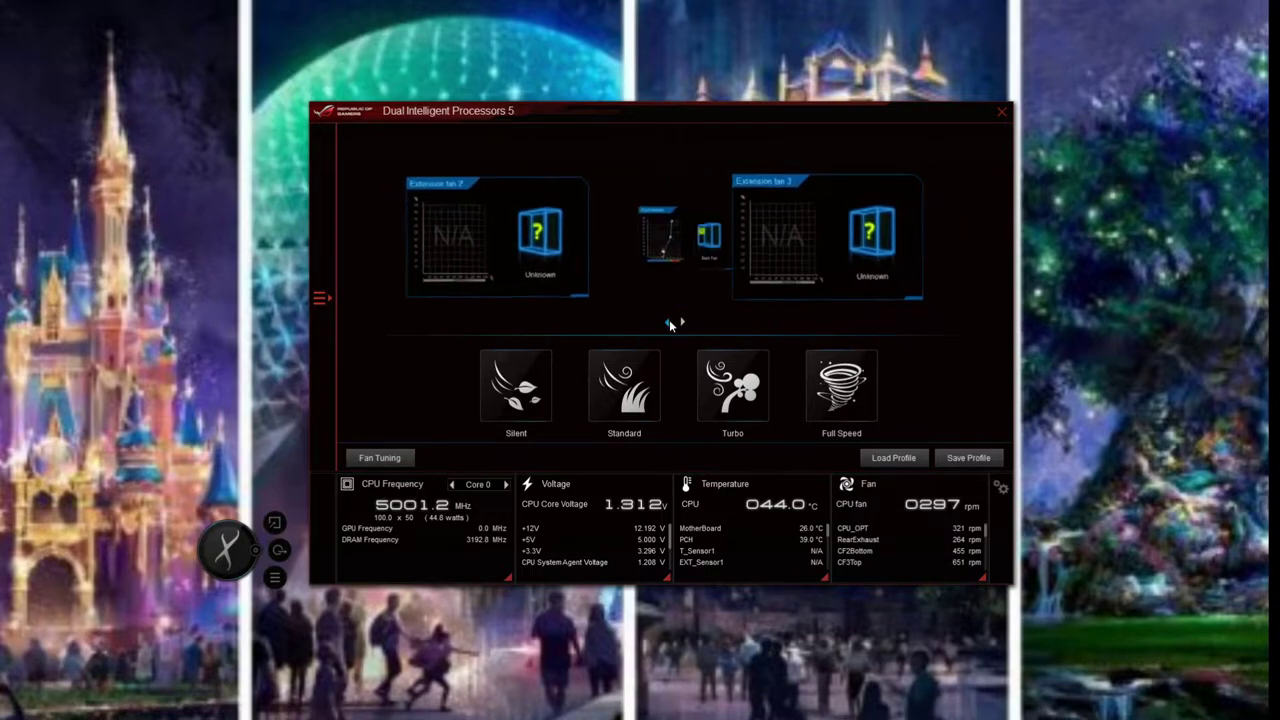
{"action": "left_click", "coordinate": [668, 323]}
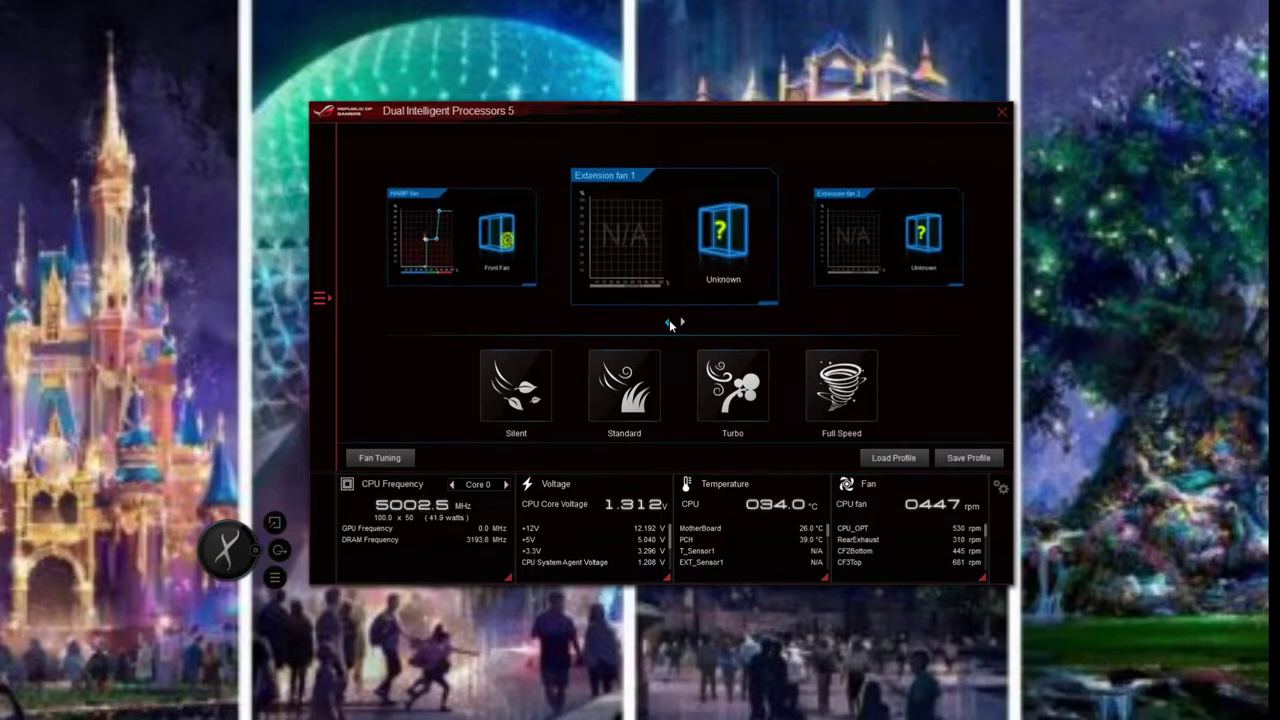
{"action": "left_click", "coordinate": [668, 323]}
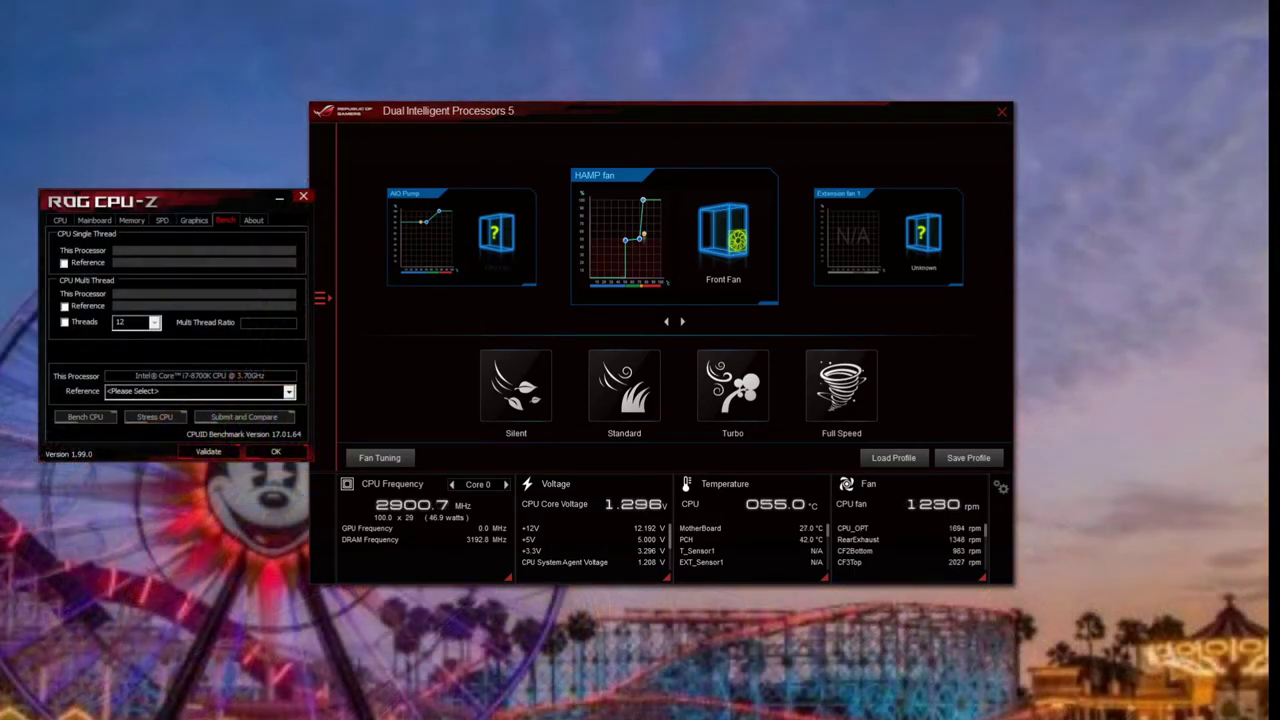
- Place the ROG CPU-Z Bench window left of AI Suite, nudging it slightly lower
{"action": "mouse_move", "coordinate": [211, 201]}
{"action": "left_mouse_down"}
{"action": "mouse_move", "coordinate": [236, 163]}
{"action": "mouse_move", "coordinate": [218, 161]}
{"action": "mouse_move", "coordinate": [218, 195]}
{"action": "left_mouse_up"}
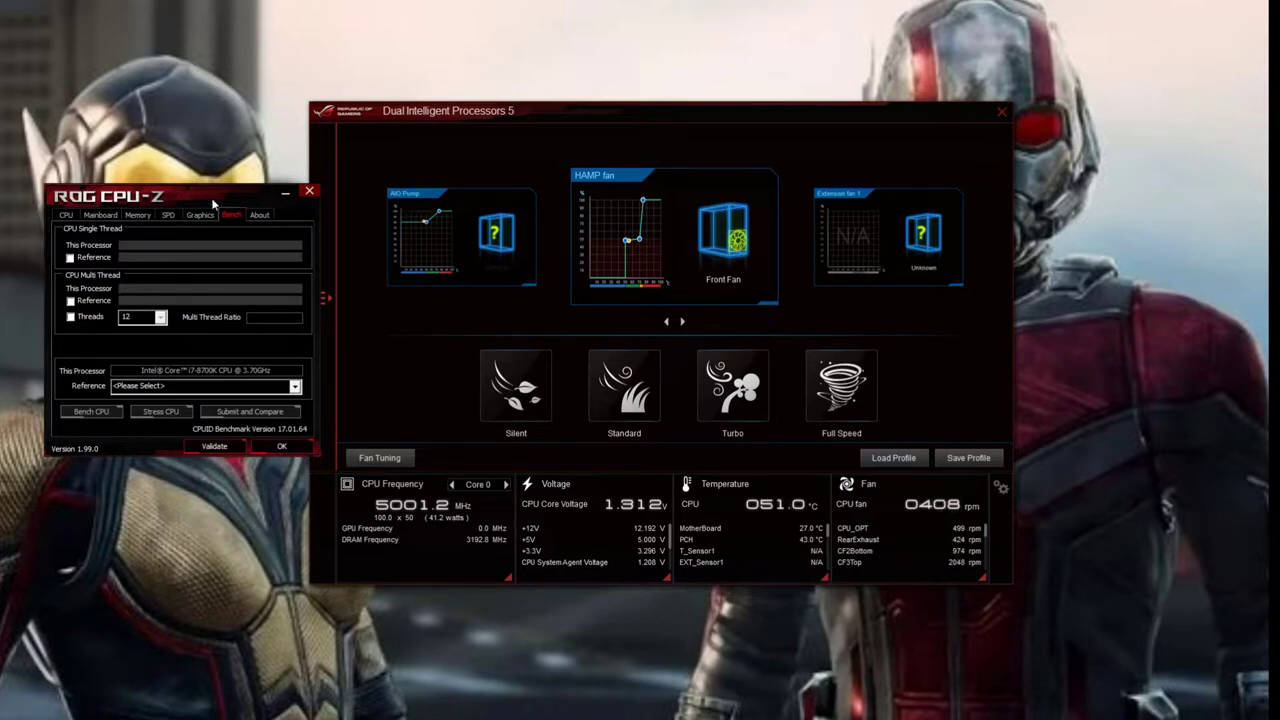
{"action": "left_click_drag", "start_coordinate": [212, 200], "coordinate": [201, 224]}
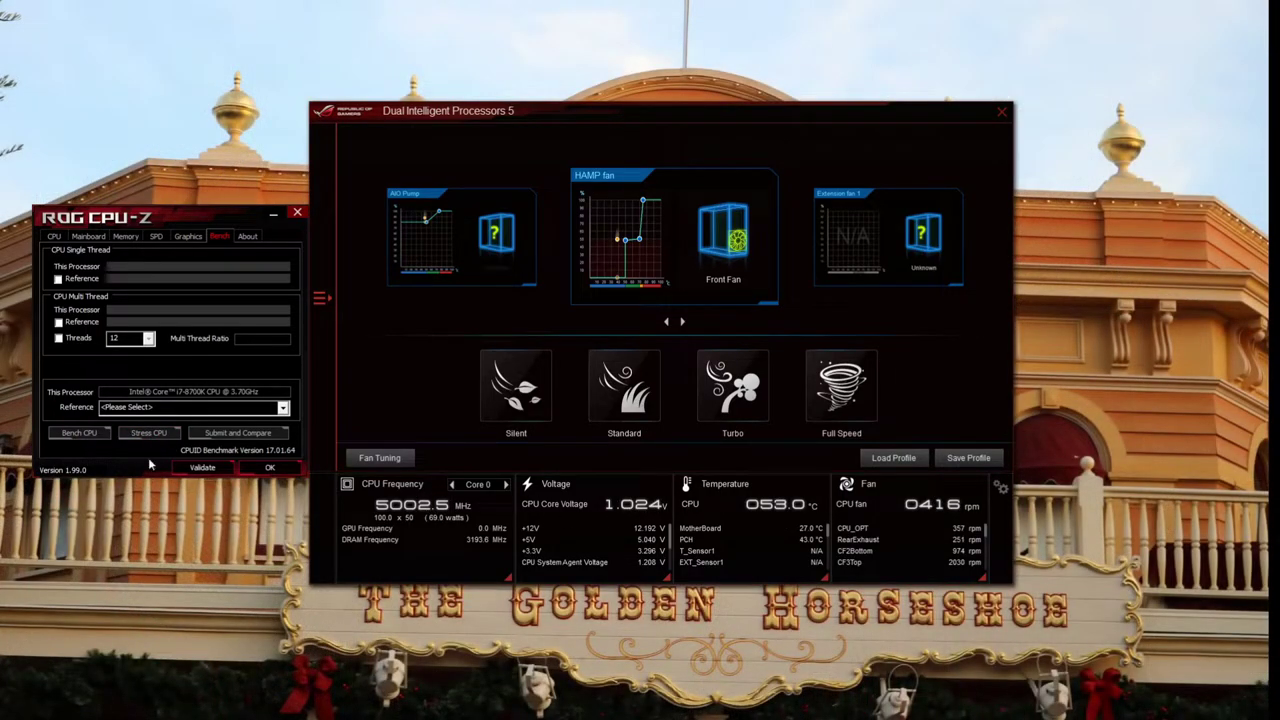
- Start the CPU stress test and open the HAMP fan's curve settings
{"action": "left_click", "coordinate": [147, 435]}
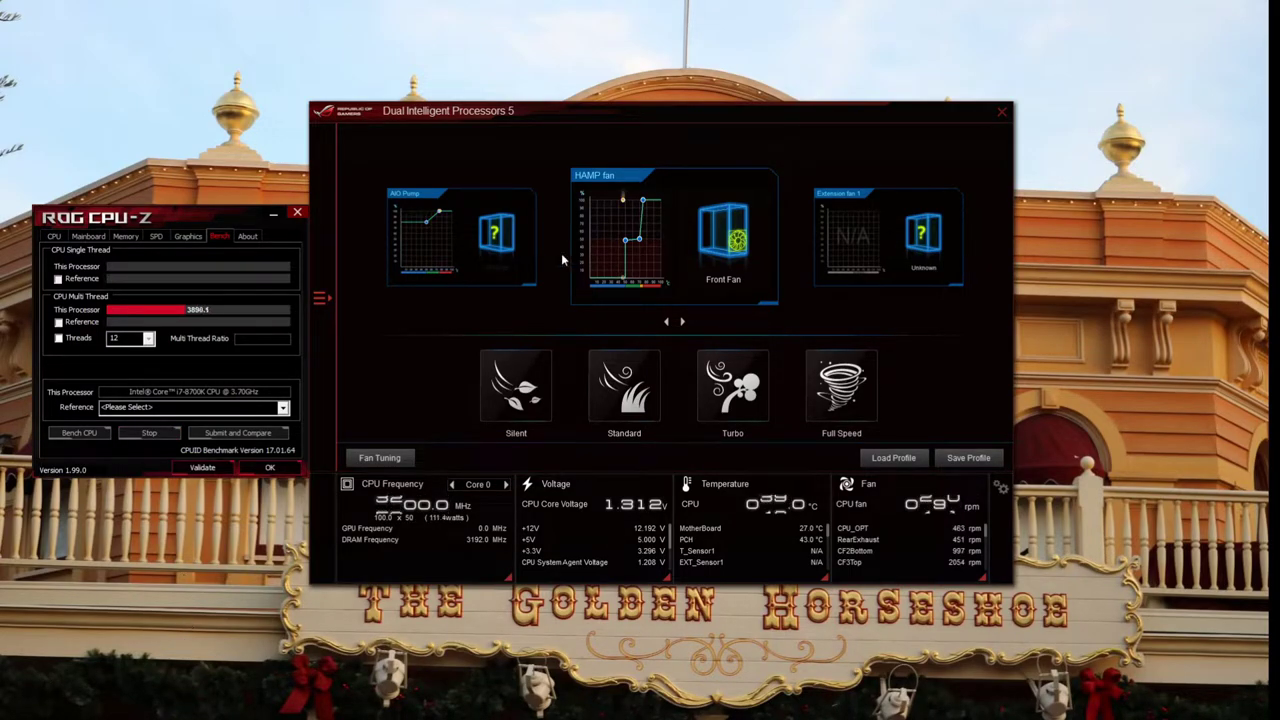
{"action": "left_click", "coordinate": [641, 248]}
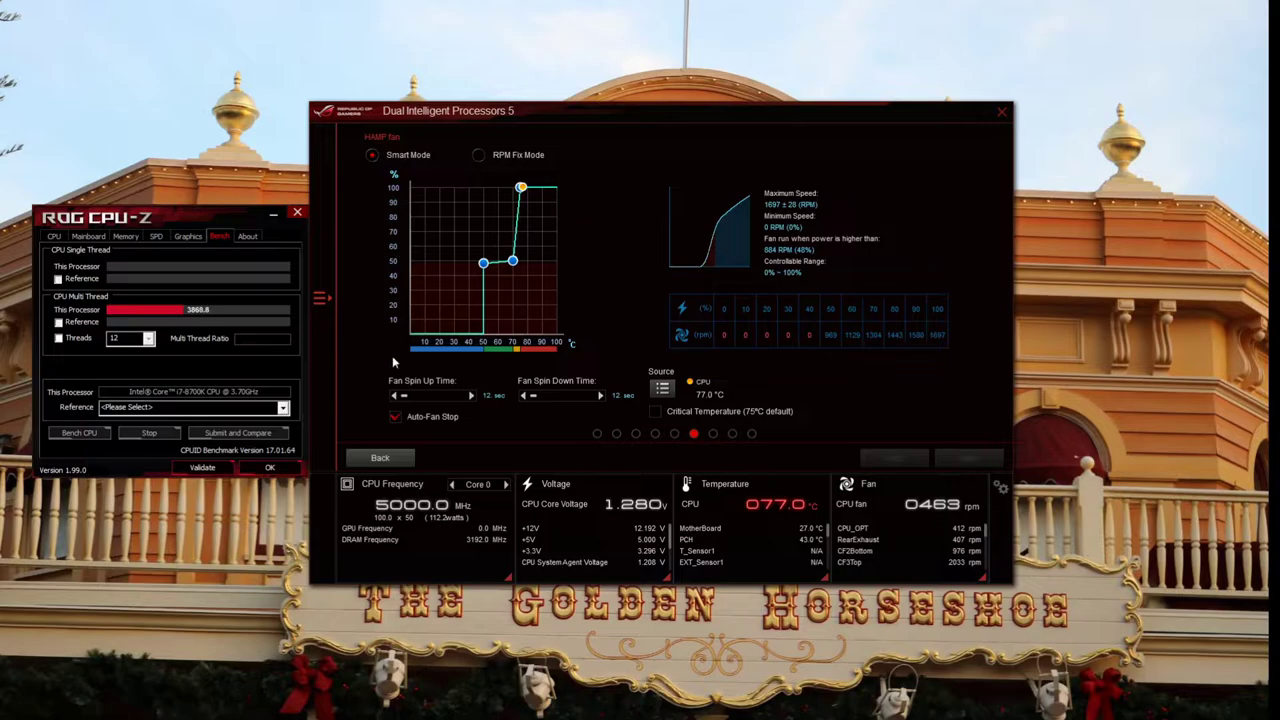
{"action": "left_click", "coordinate": [380, 457]}
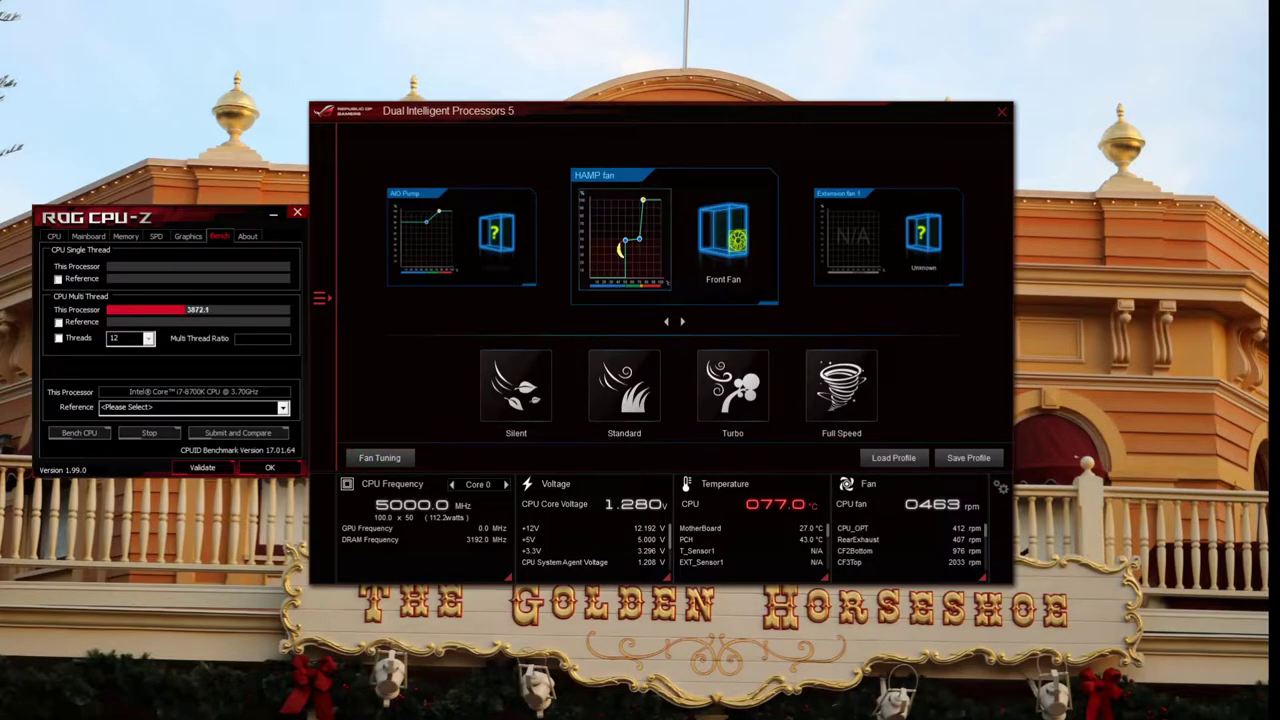
{"action": "left_click", "coordinate": [625, 240]}
- View the CPU fan, RearExhaust, CF2Bottom, CF3Top, AIO Pump and HAMP curves, then stop the benchmark
{"action": "left_click", "coordinate": [598, 435]}
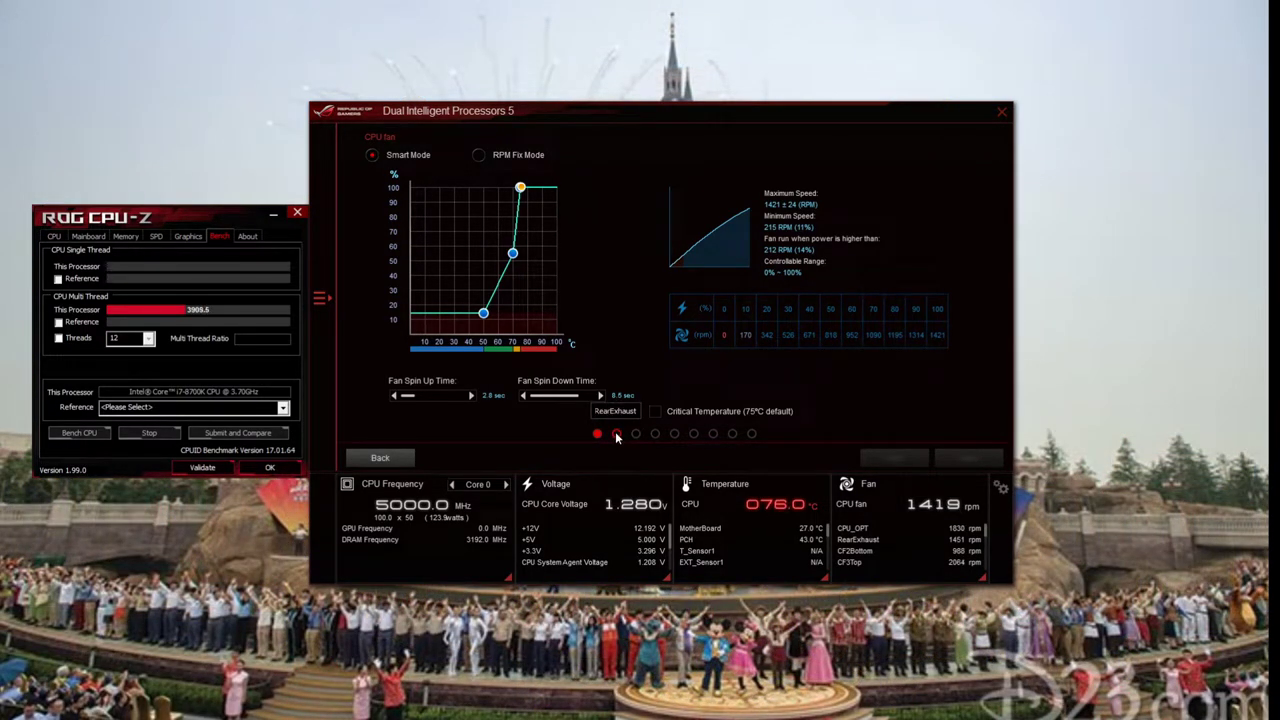
{"action": "left_click", "coordinate": [617, 434]}
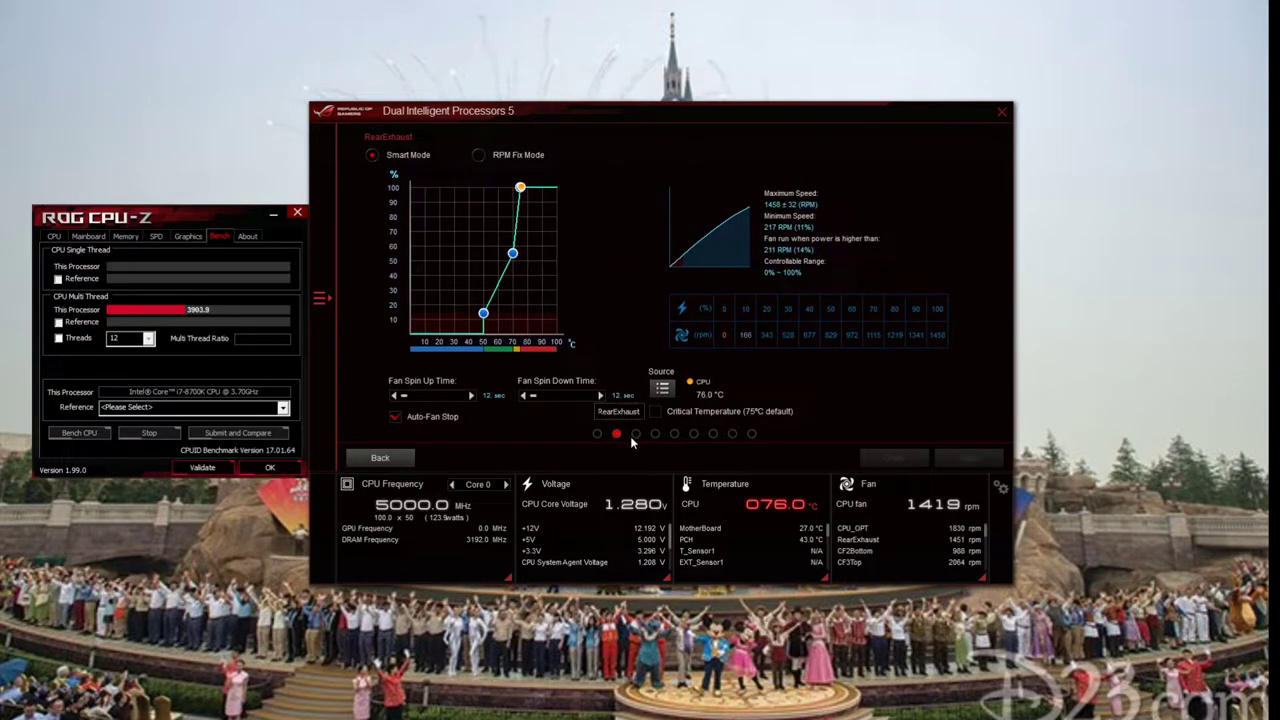
{"action": "left_click", "coordinate": [636, 434]}
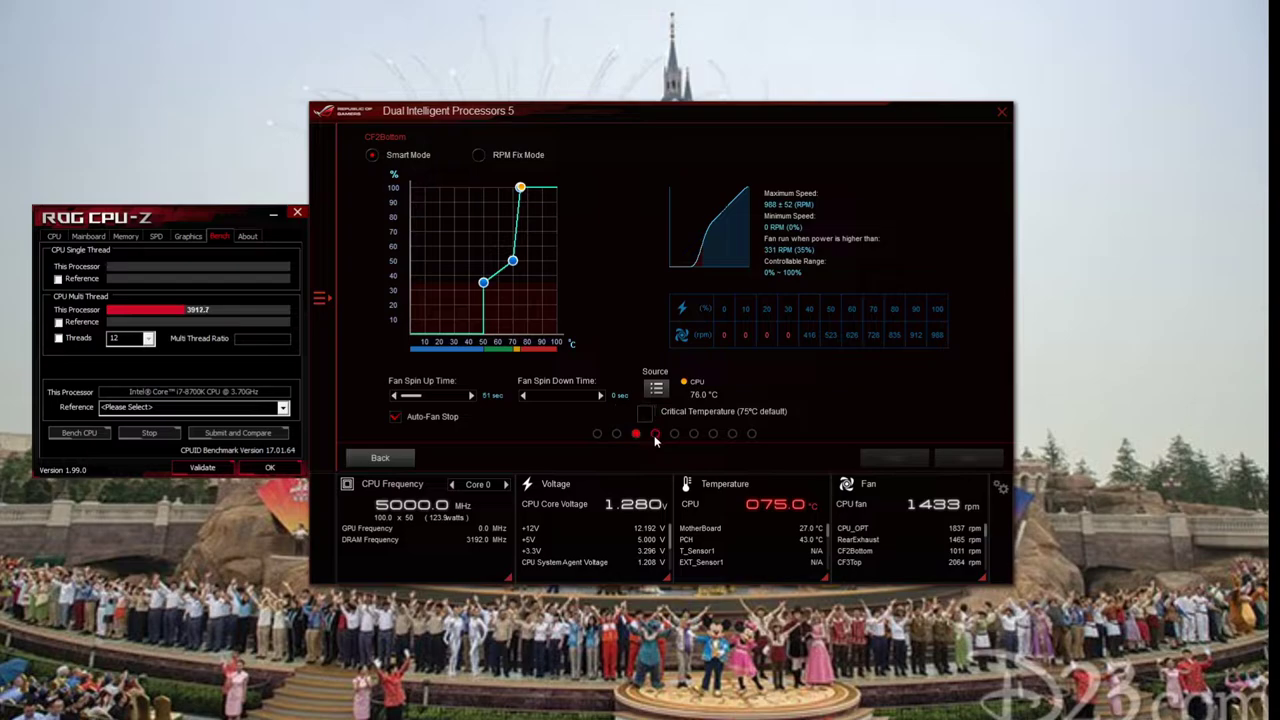
{"action": "left_click", "coordinate": [657, 433]}
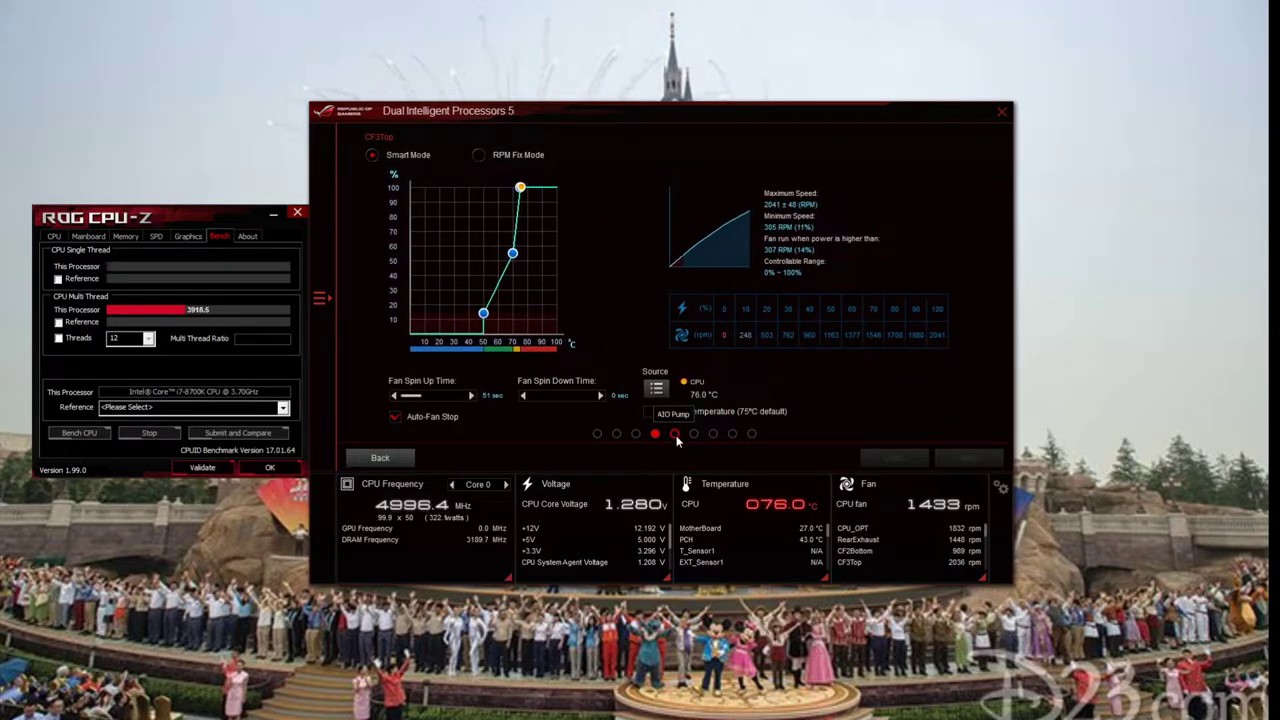
{"action": "left_click", "coordinate": [675, 433]}
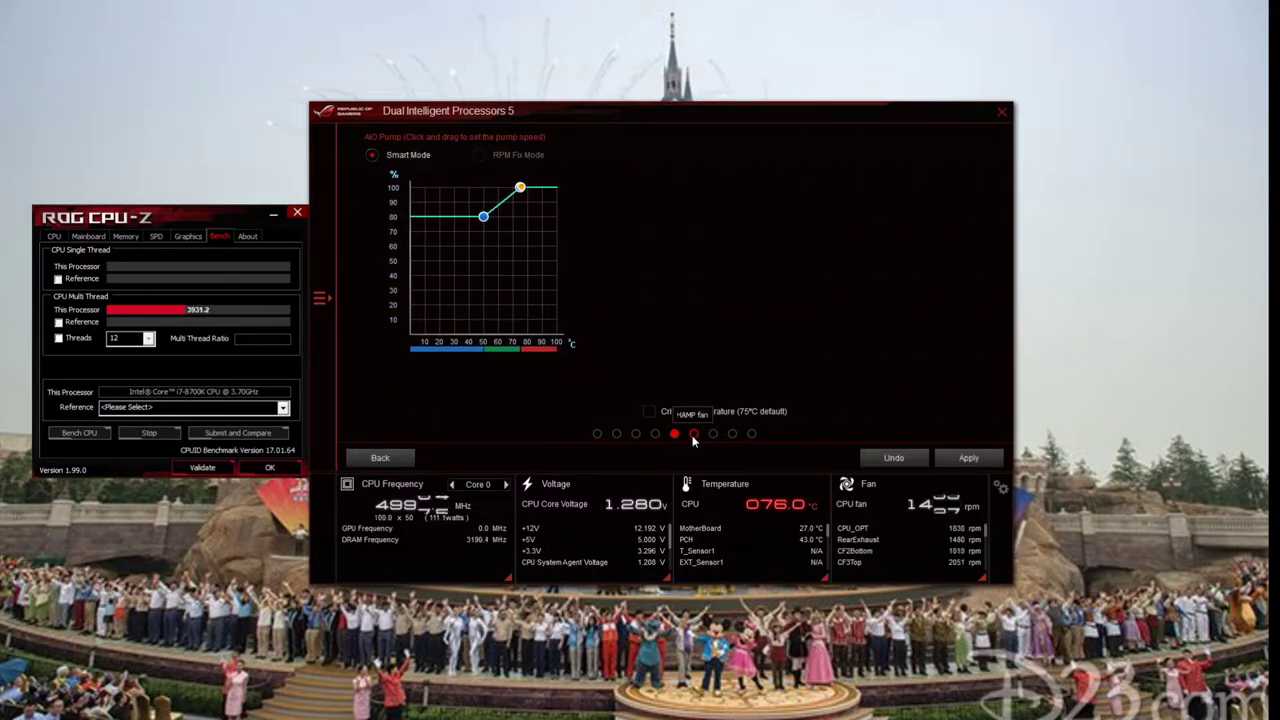
{"action": "left_click", "coordinate": [694, 436]}
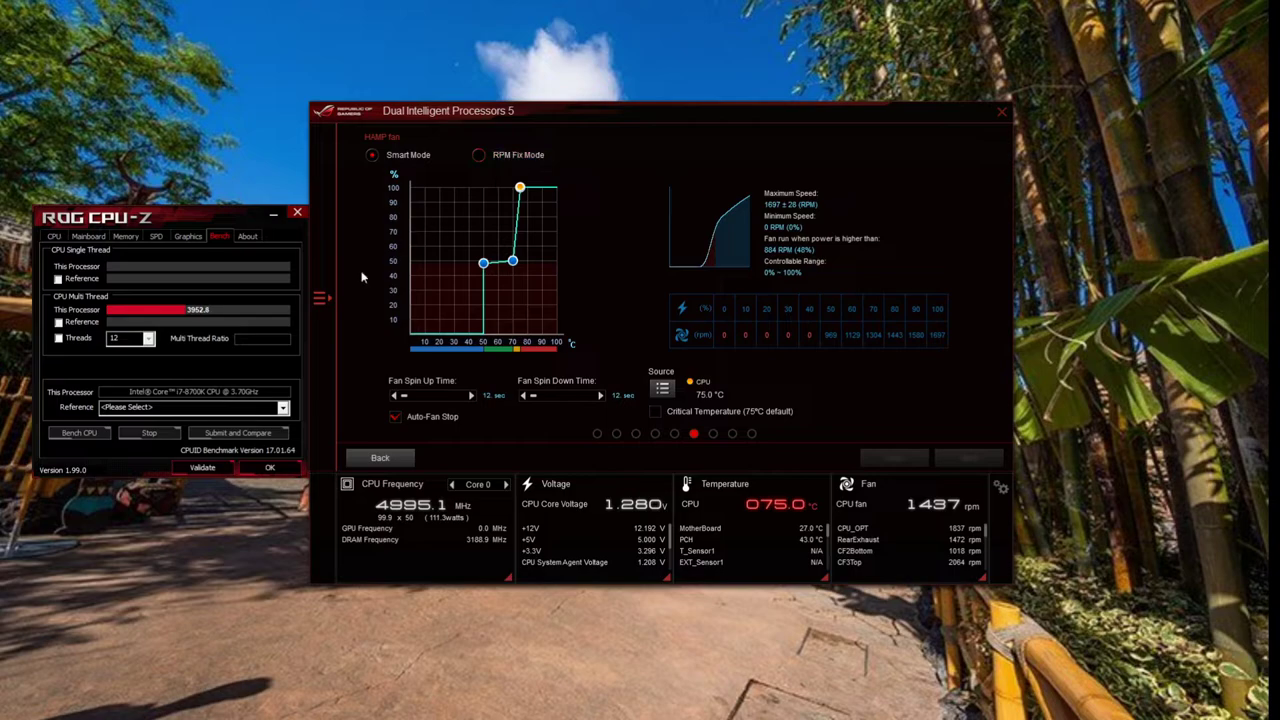
{"action": "left_click", "coordinate": [152, 433]}
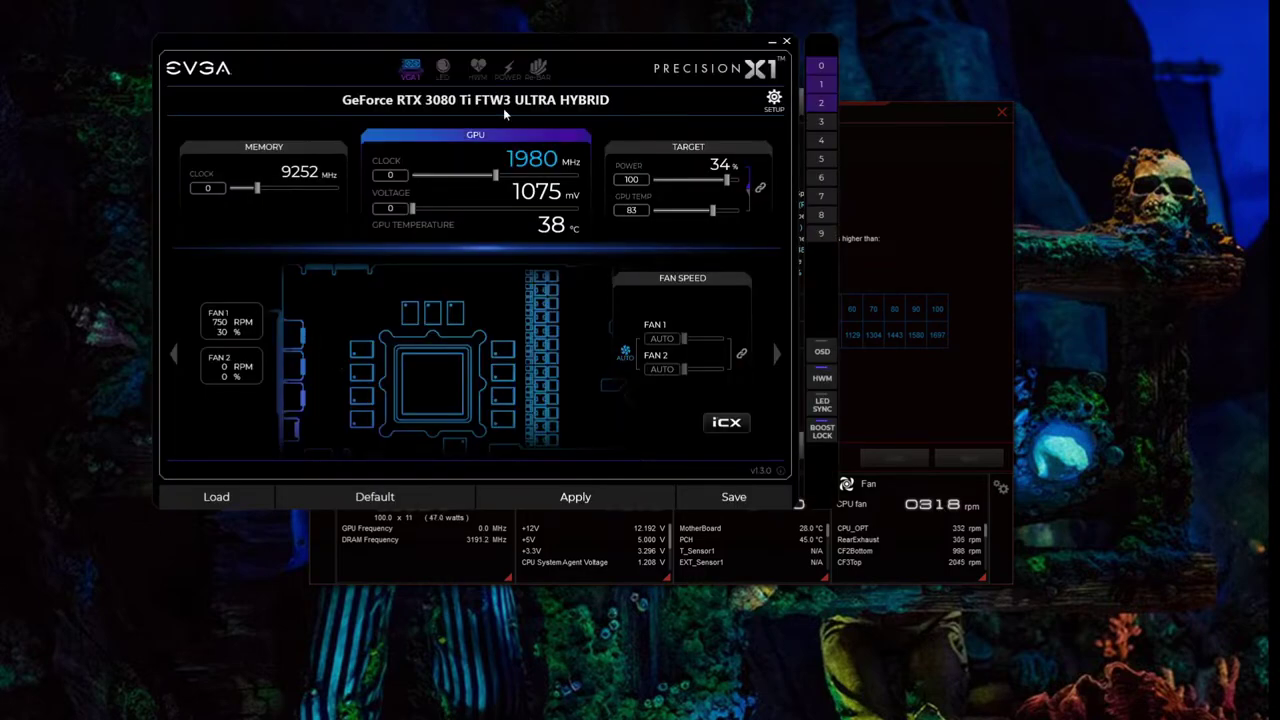
- Reposition the EVGA Precision X1 window to review RTX 3080 Ti temperature and fan speeds, then minimize it
{"action": "left_click_drag", "start_coordinate": [549, 39], "coordinate": [513, 53]}
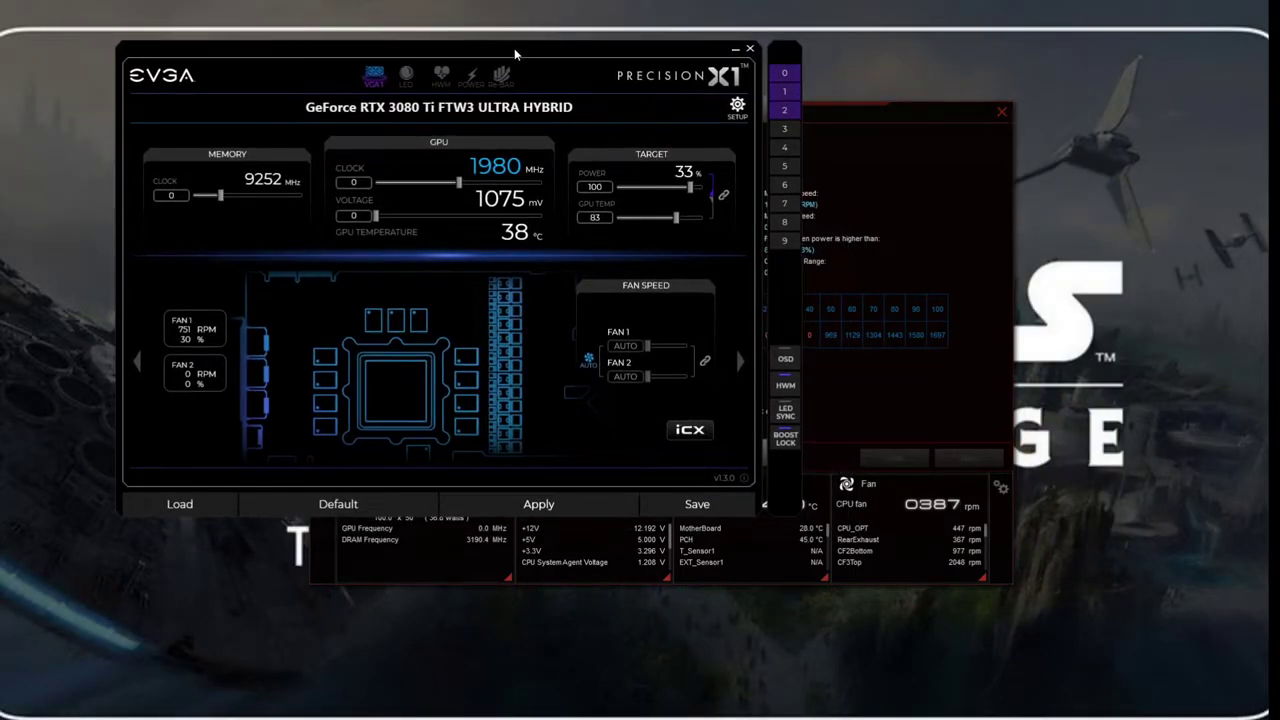
{"action": "left_click_drag", "start_coordinate": [515, 54], "coordinate": [533, 63]}
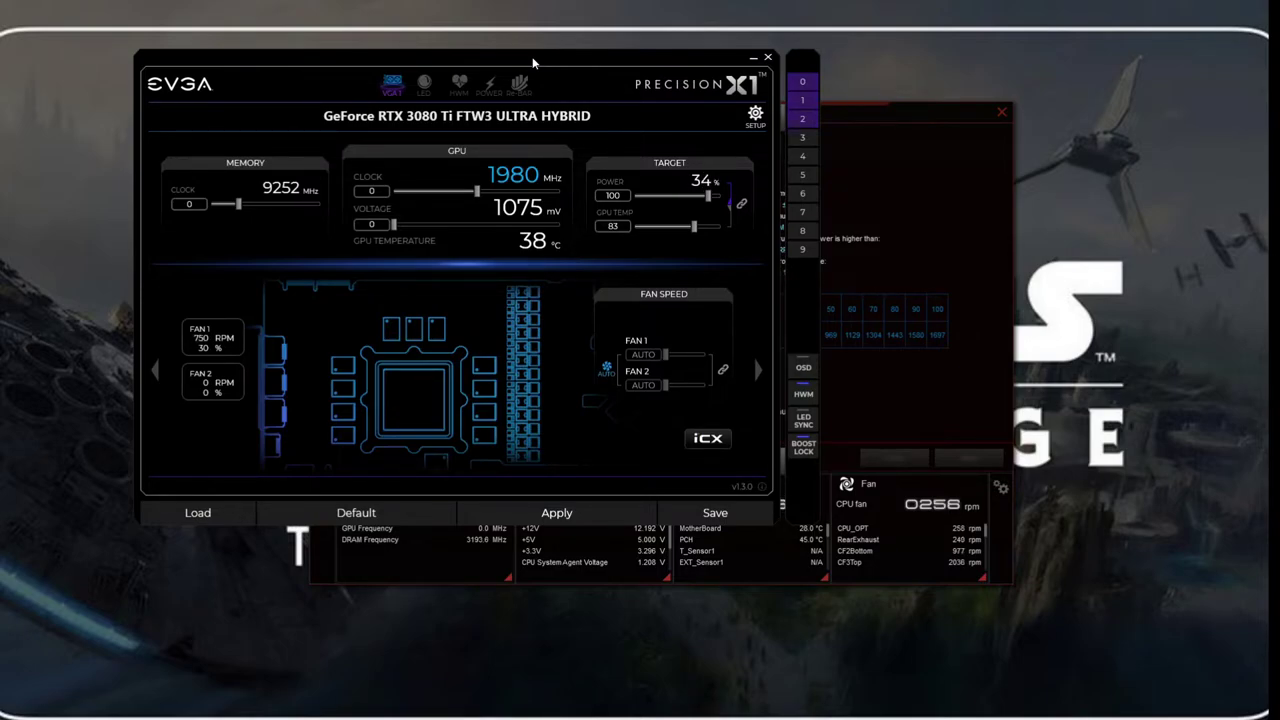
{"action": "left_click", "coordinate": [755, 60]}
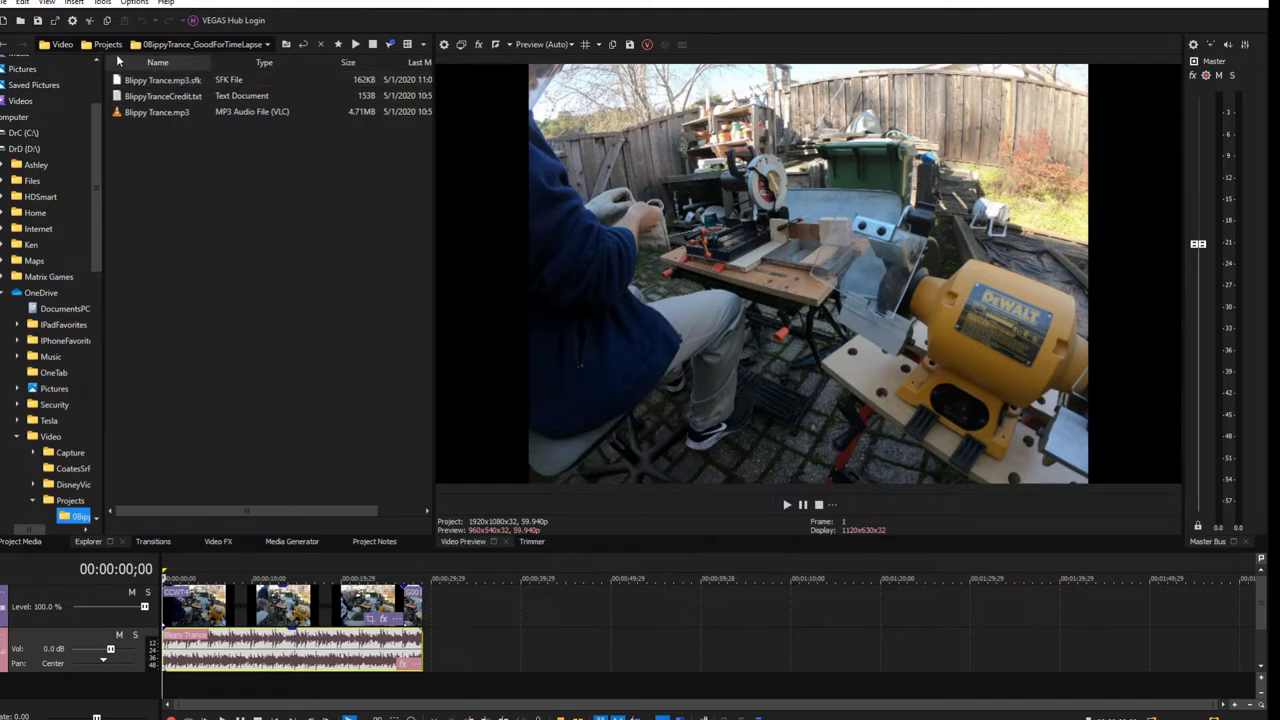
- In Render As, show all templates matching project settings and pick MAGIX AVC/AAC MP4 Internet HD 1080p 59.94 fps
{"action": "left_click", "coordinate": [55, 21]}
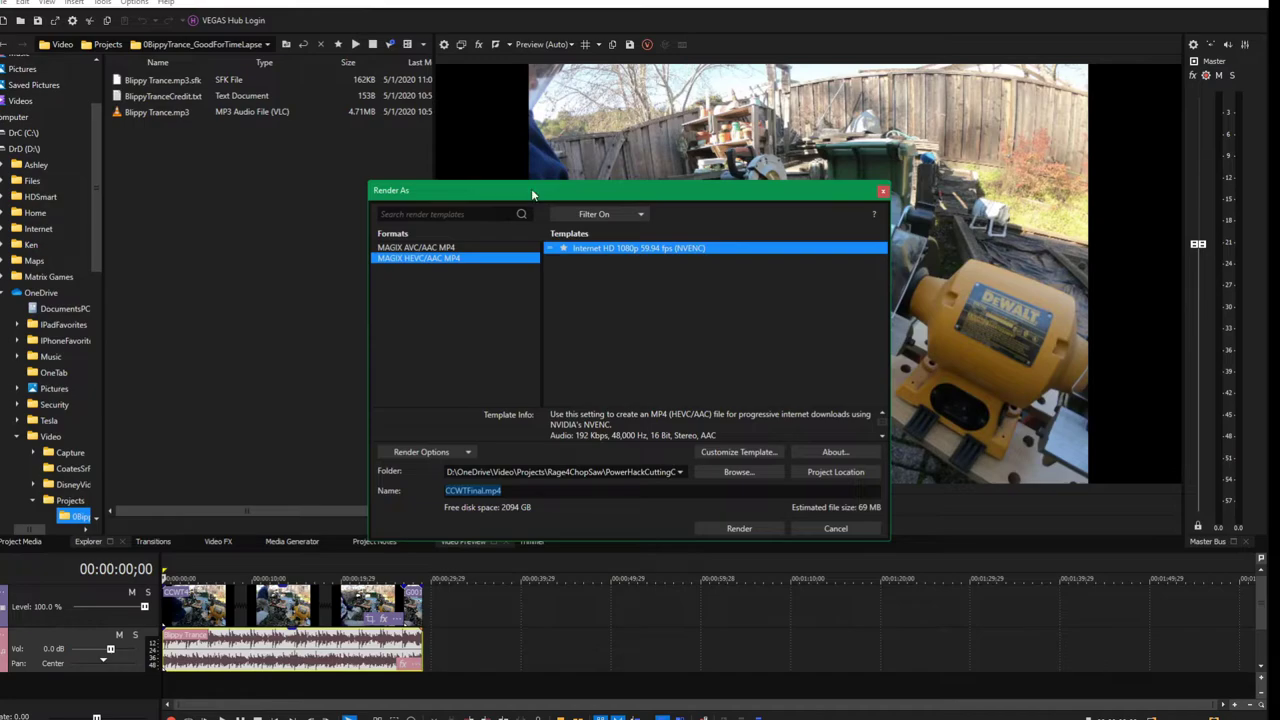
{"action": "left_click_drag", "start_coordinate": [531, 193], "coordinate": [440, 189]}
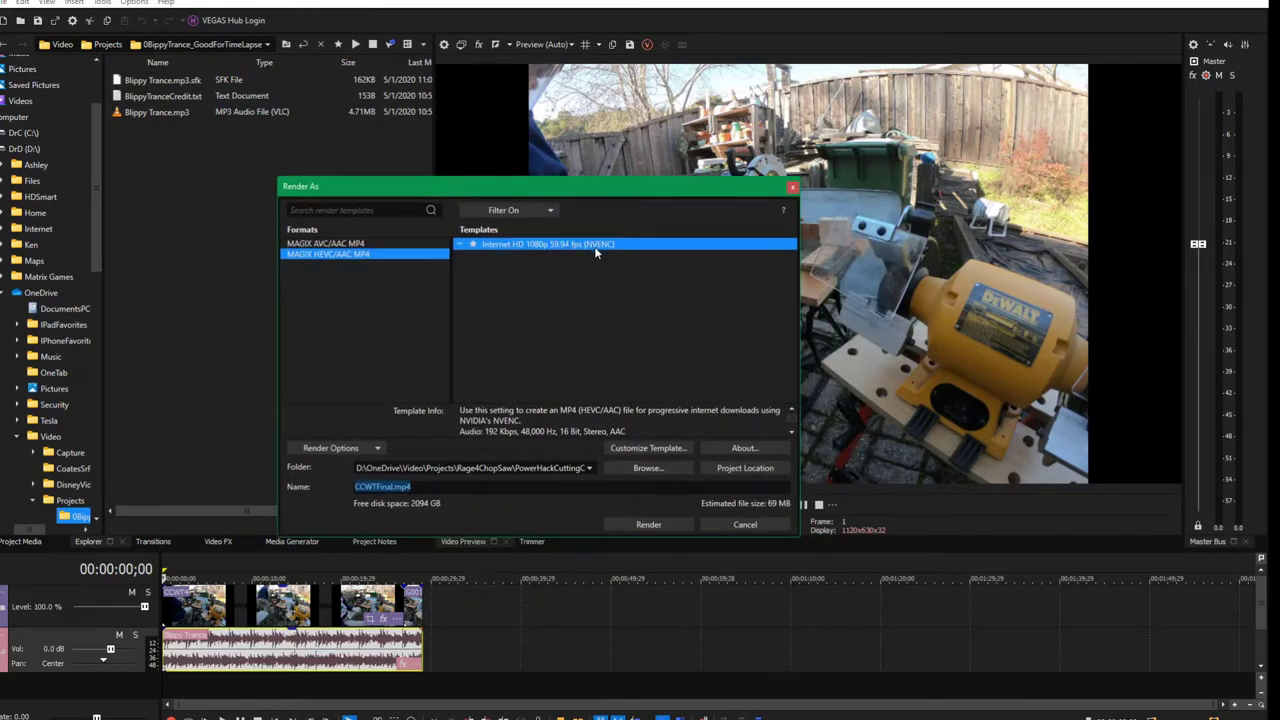
{"action": "left_click", "coordinate": [554, 211]}
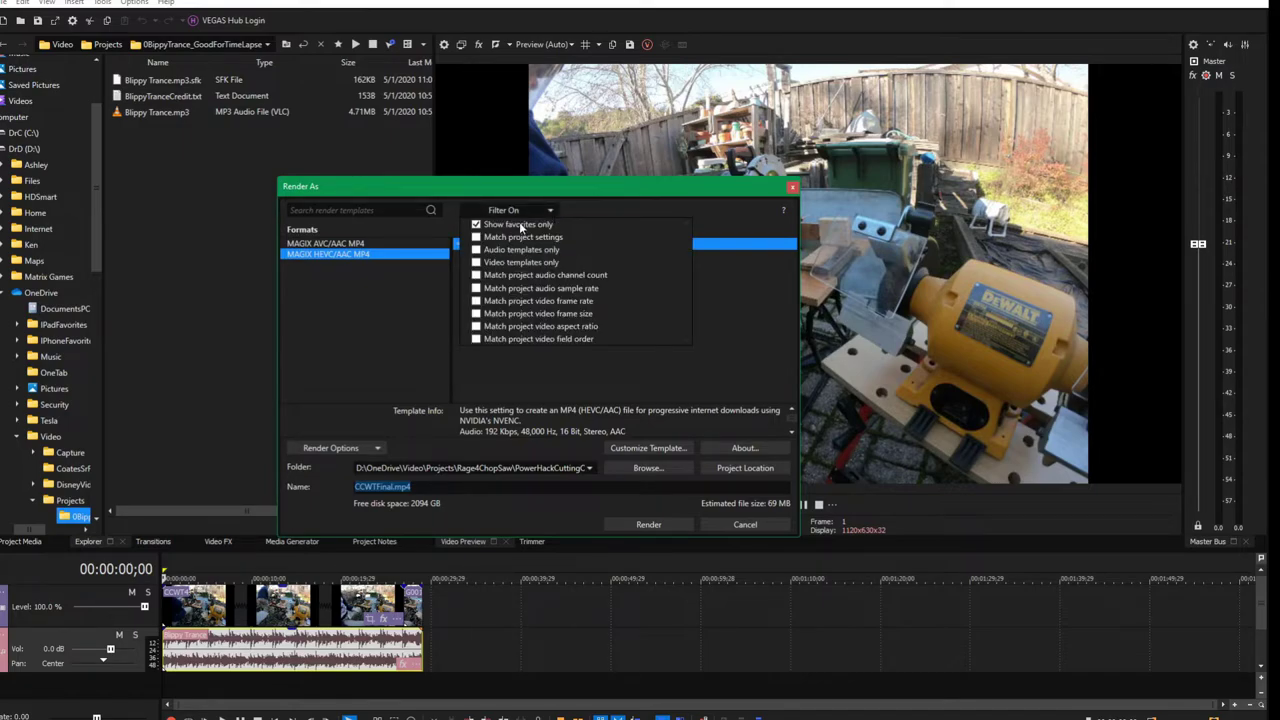
{"action": "left_click", "coordinate": [519, 224]}
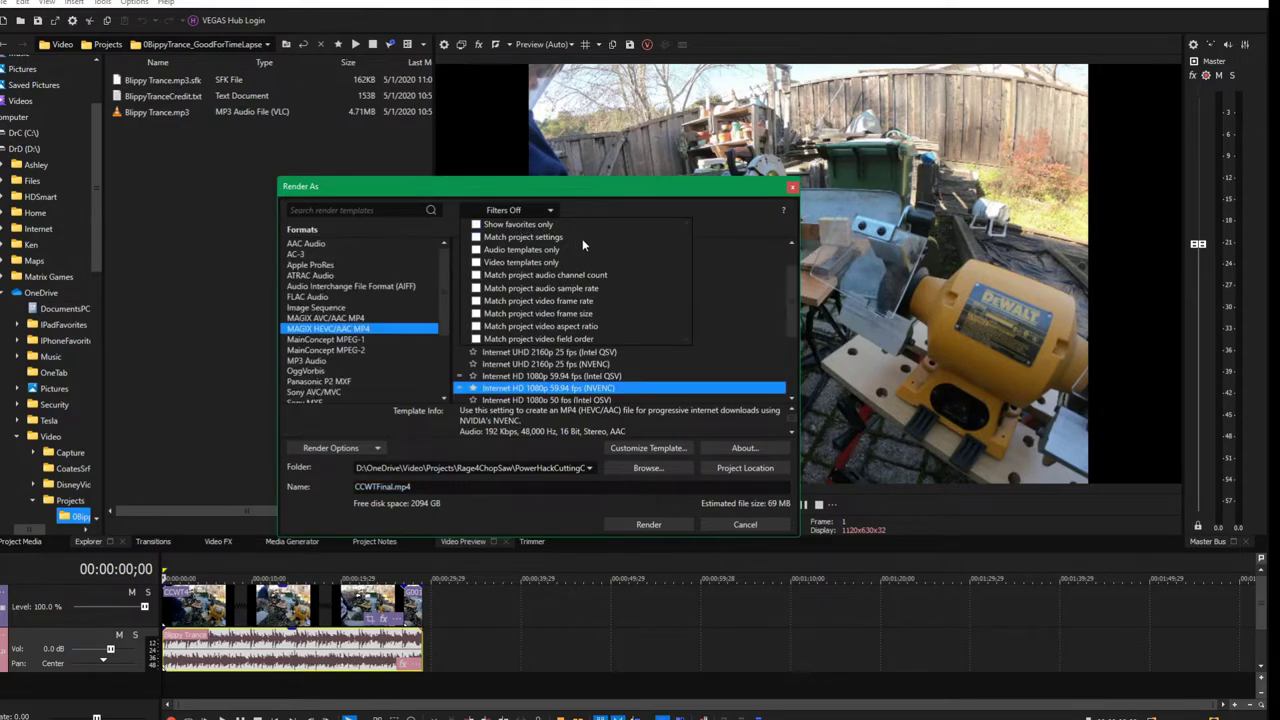
{"action": "left_click", "coordinate": [477, 237]}
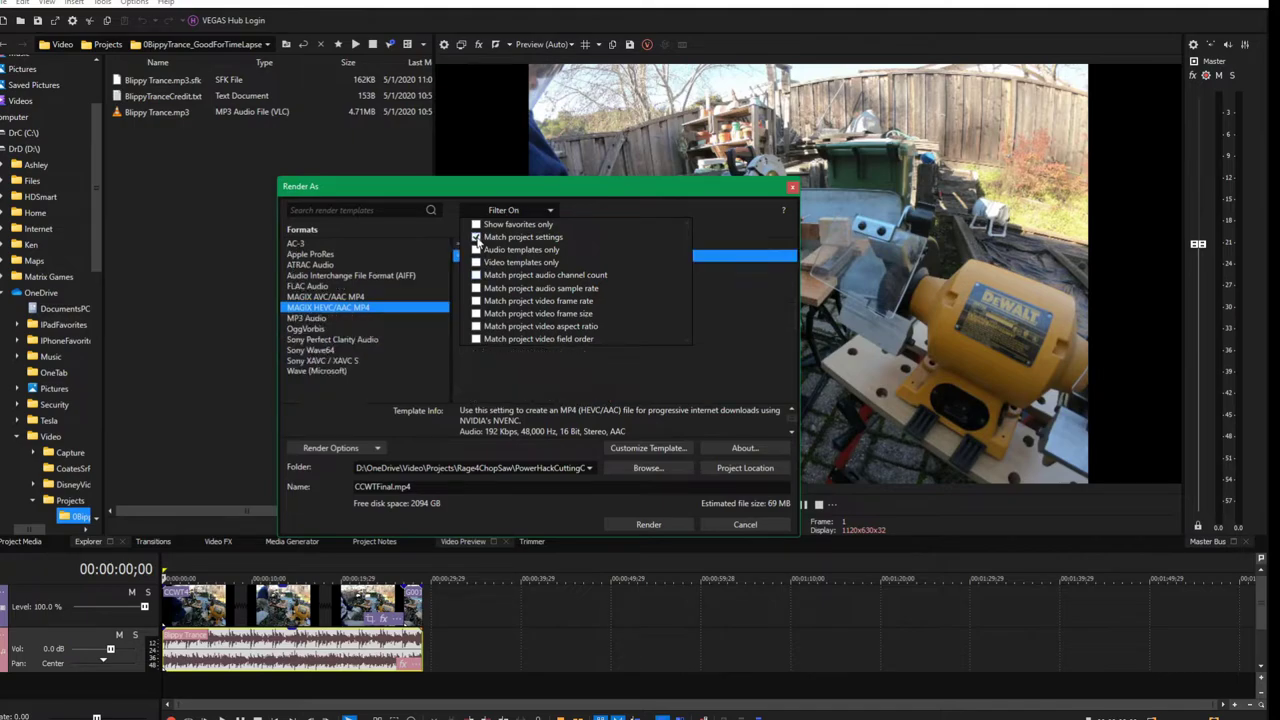
{"action": "left_click", "coordinate": [383, 304]}
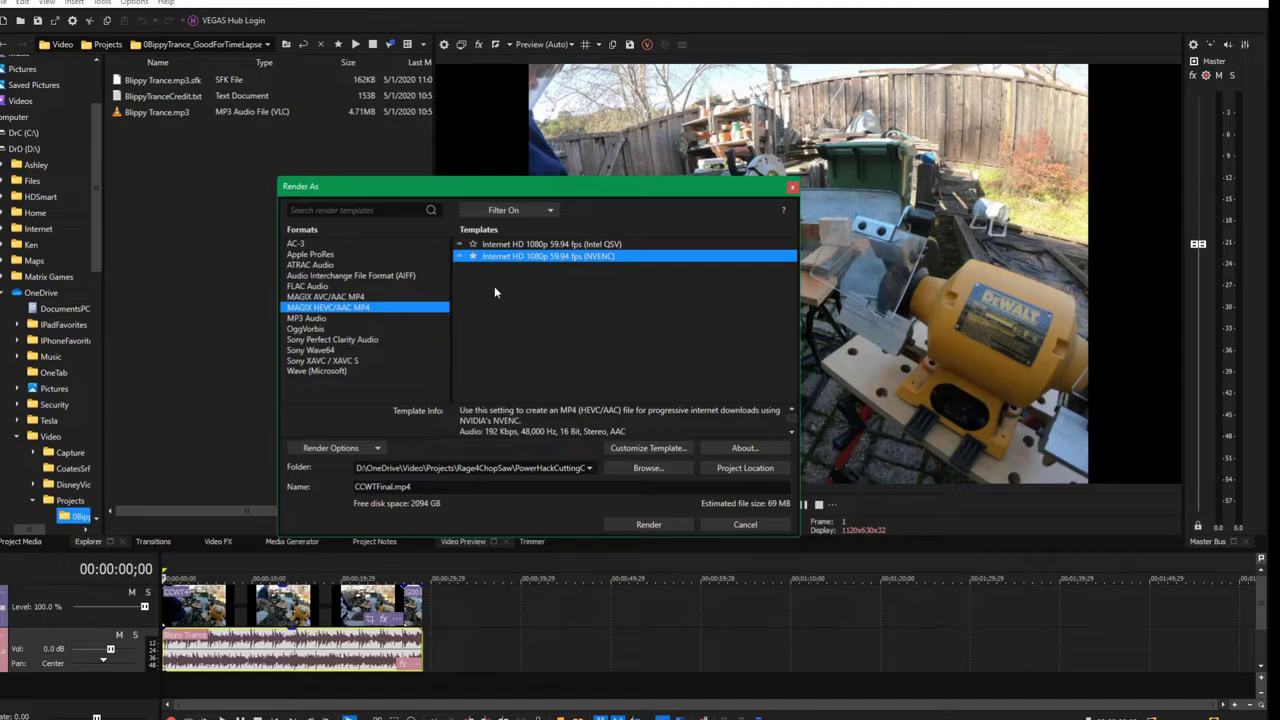
{"action": "left_click", "coordinate": [357, 299]}
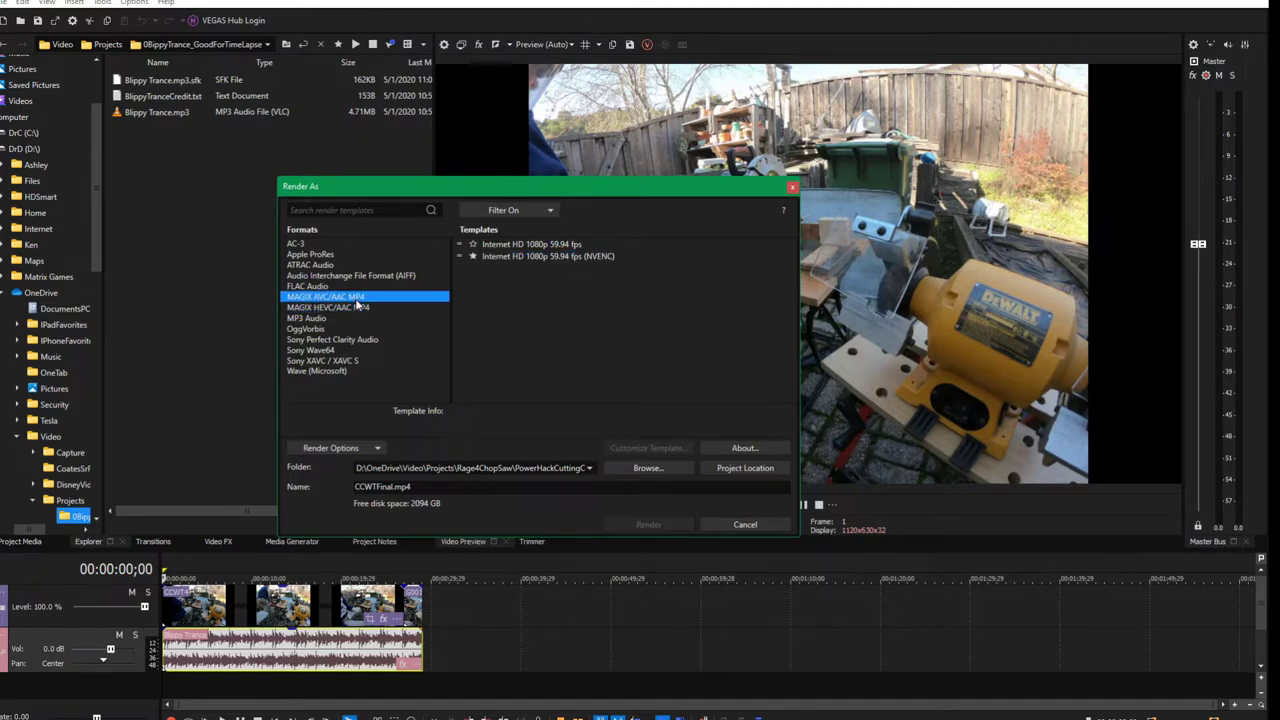
{"action": "left_click", "coordinate": [494, 246]}
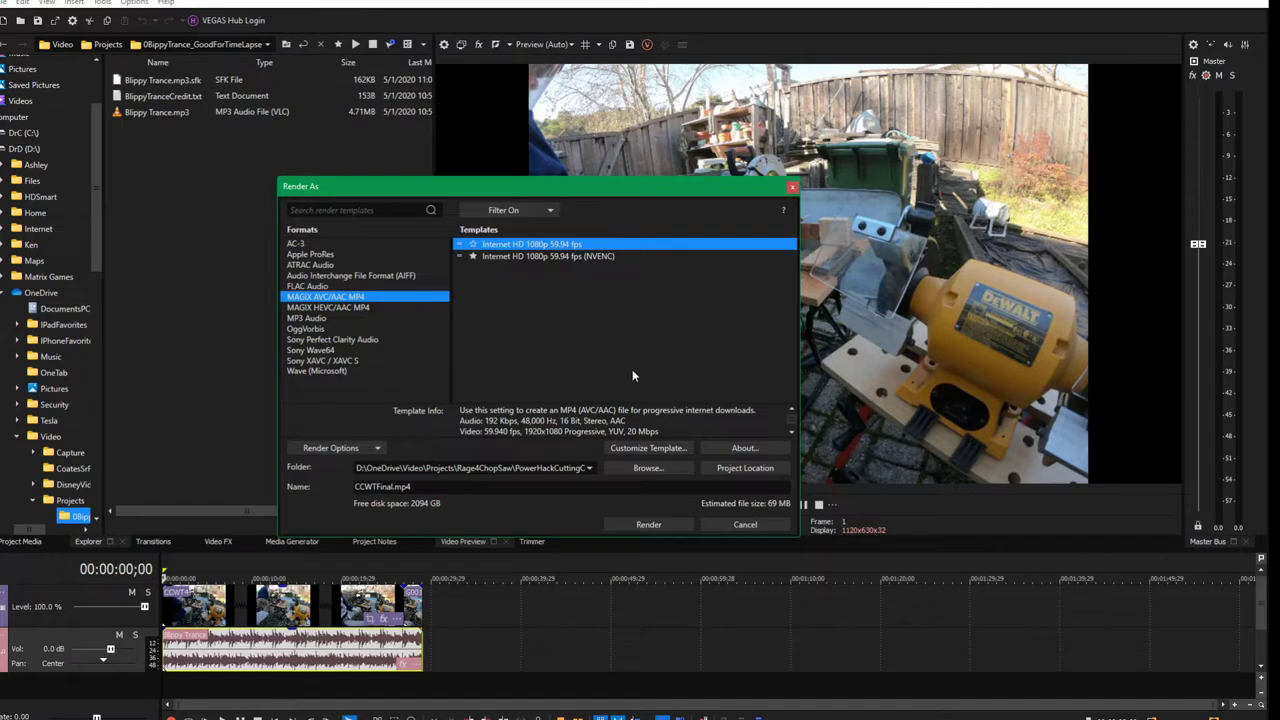
- Rename the output to CCWTFinalx.mp4 and start the render
{"action": "left_click", "coordinate": [381, 486]}
{"action": "left_click", "coordinate": [395, 486]}
{"action": "type", "text": "x"}
{"action": "key", "text": "Return"}
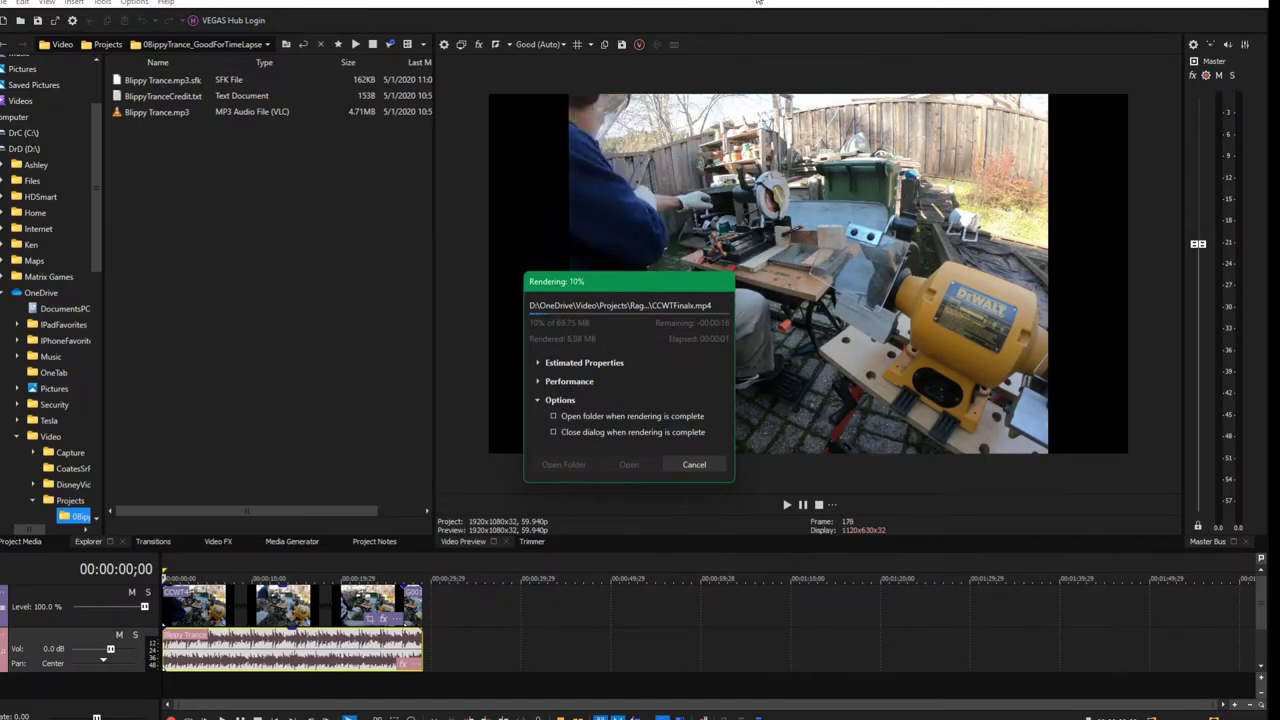
- Slide VEGAS aside, move the render progress window upper-left, and nudge the fan control window right
{"action": "left_click_drag", "start_coordinate": [906, 27], "coordinate": [0, 30]}
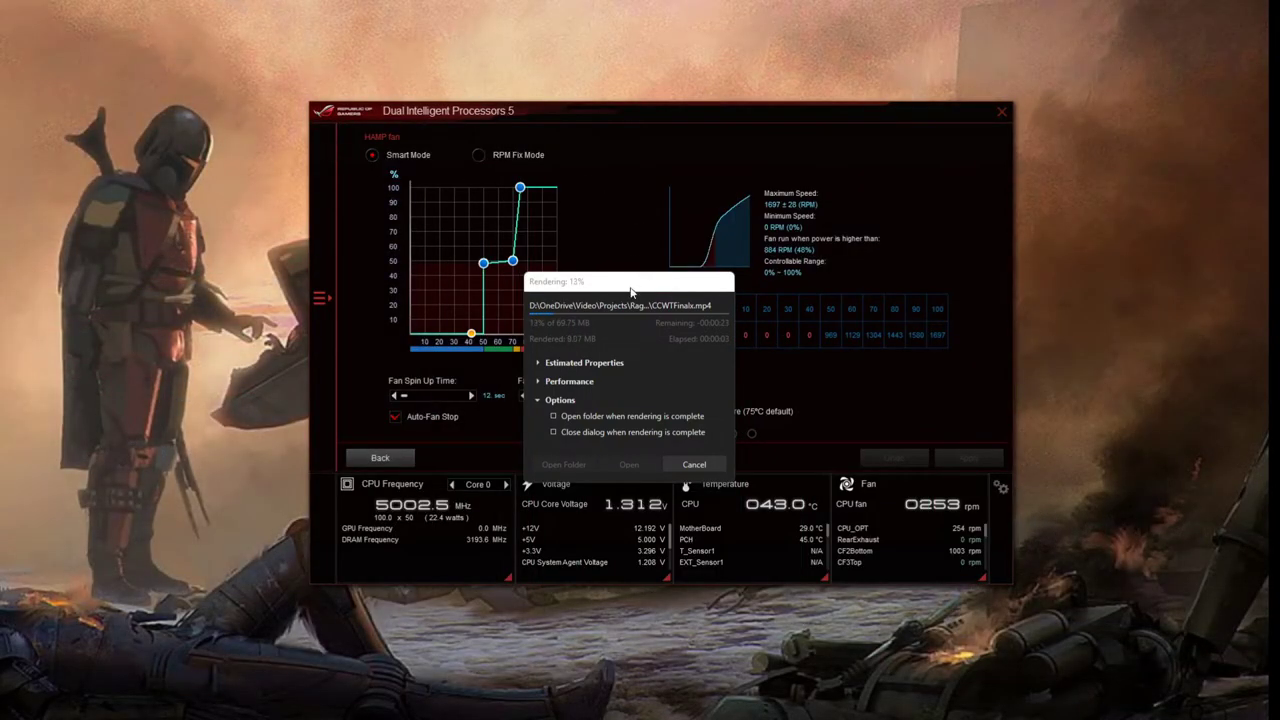
{"action": "left_click_drag", "start_coordinate": [624, 285], "coordinate": [202, 138]}
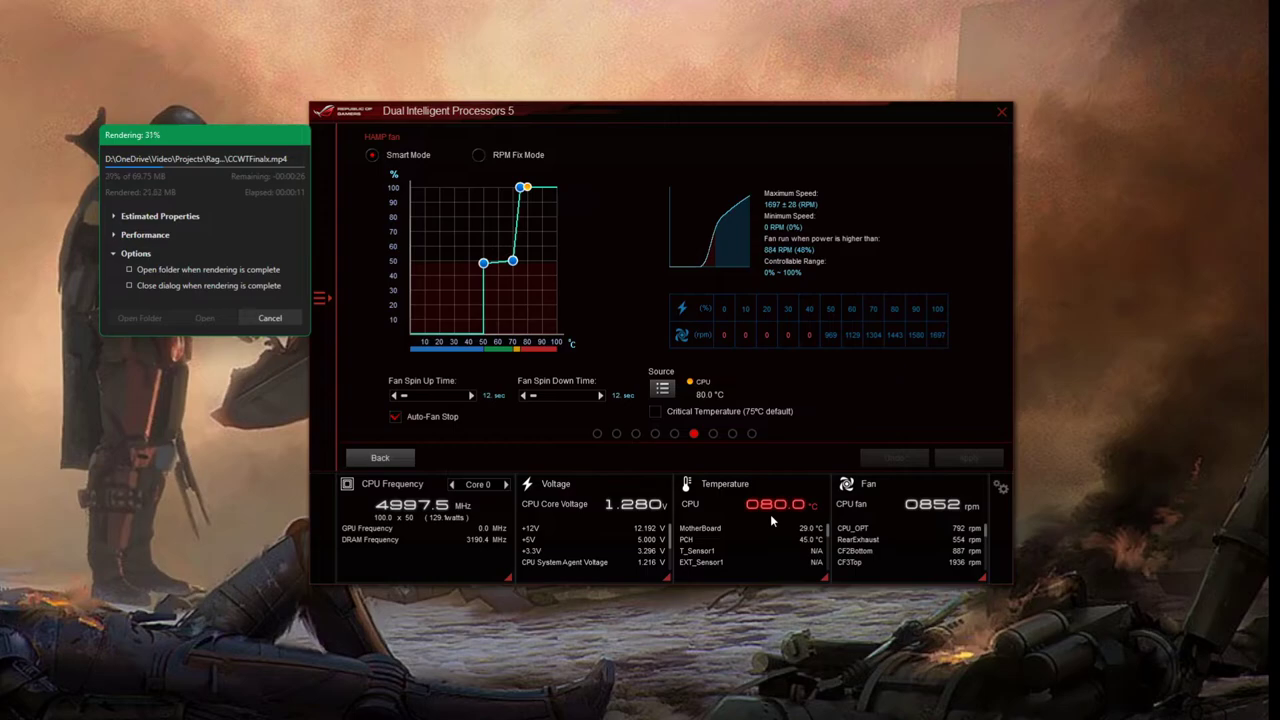
{"action": "left_click_drag", "start_coordinate": [653, 110], "coordinate": [688, 108]}
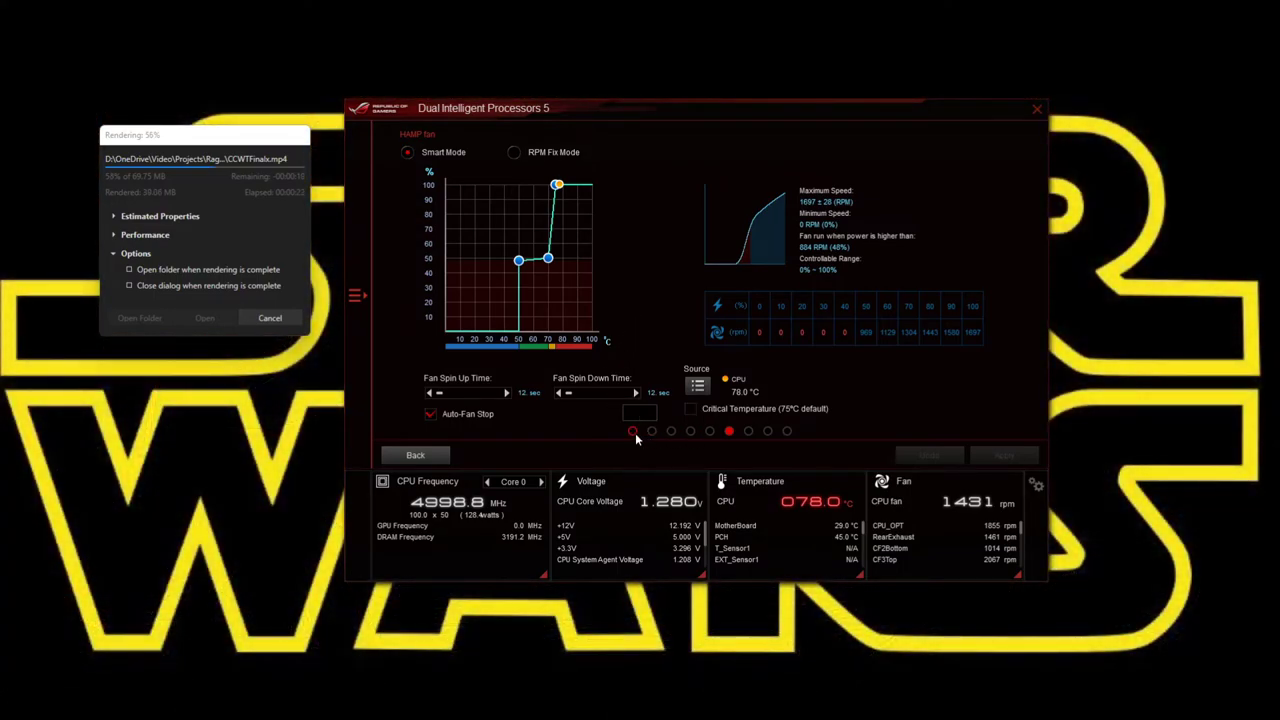
- View the CPU fan, RearExhaust, CF2Bottom, CF3Top and AIO Pump fan curves in turn
{"action": "left_click", "coordinate": [633, 432]}
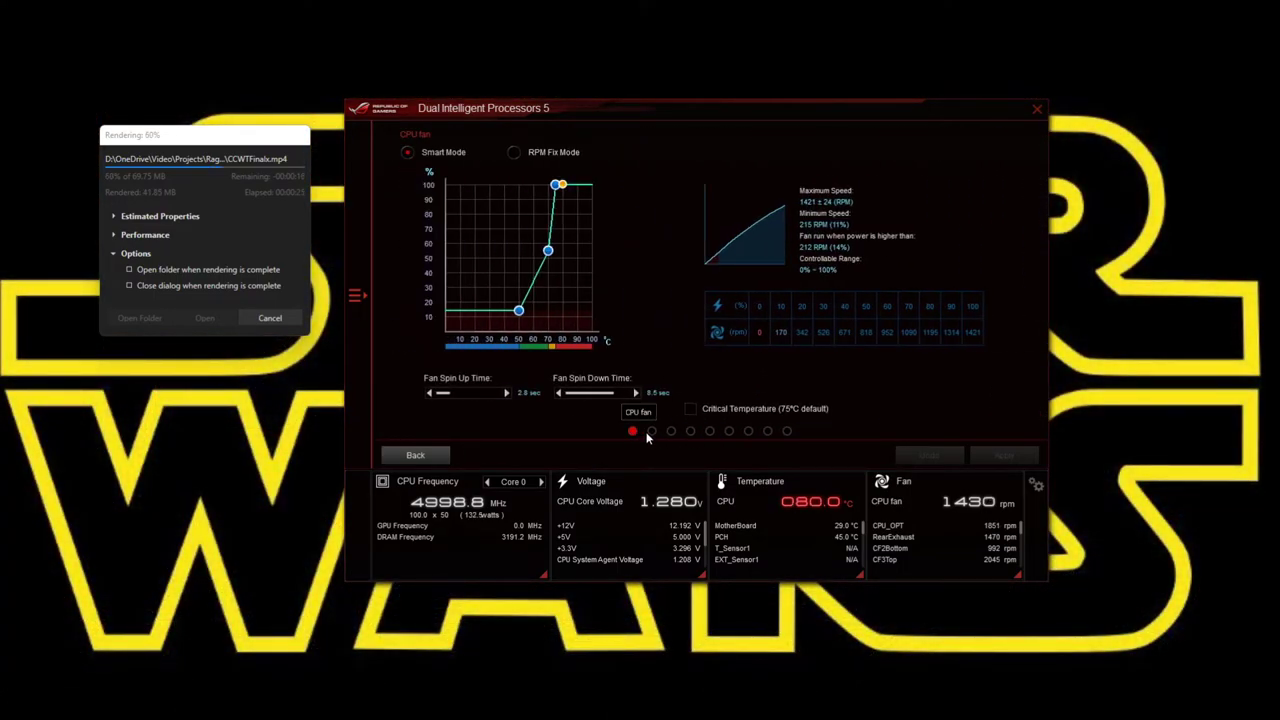
{"action": "mouse_move", "coordinate": [556, 186]}
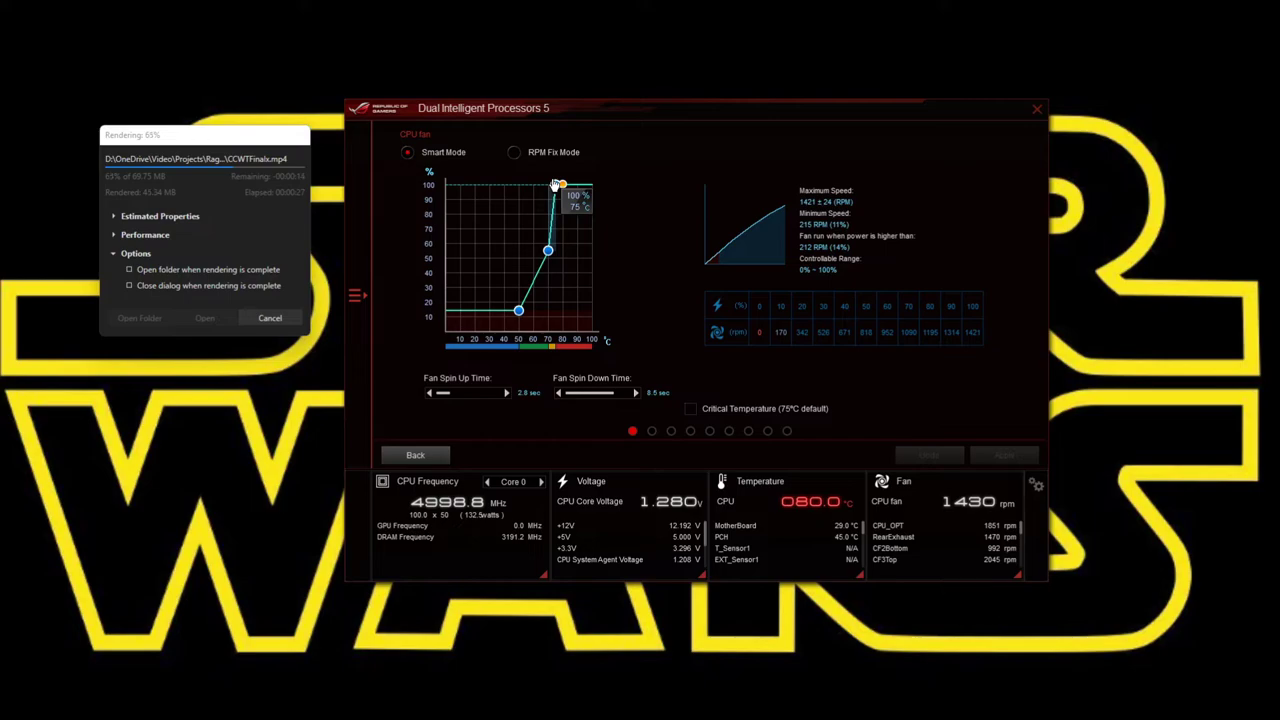
{"action": "left_click", "coordinate": [651, 432]}
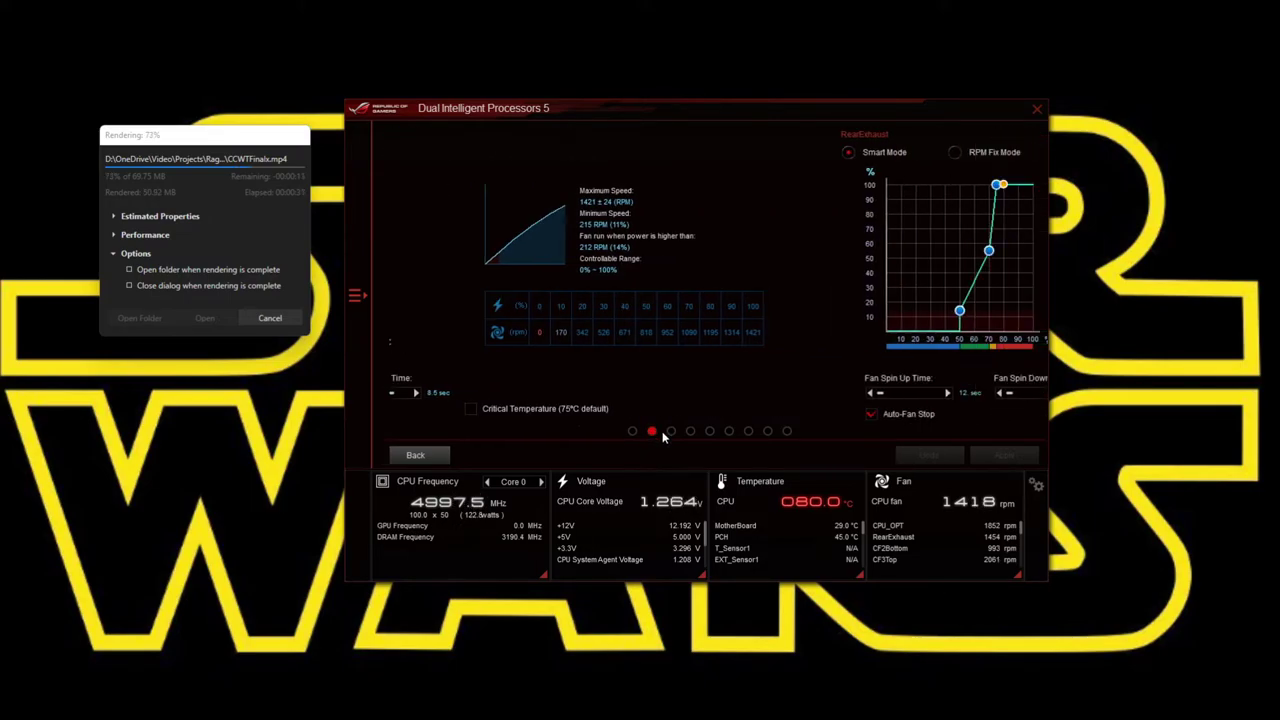
{"action": "left_click", "coordinate": [671, 432]}
{"action": "left_click", "coordinate": [690, 432]}
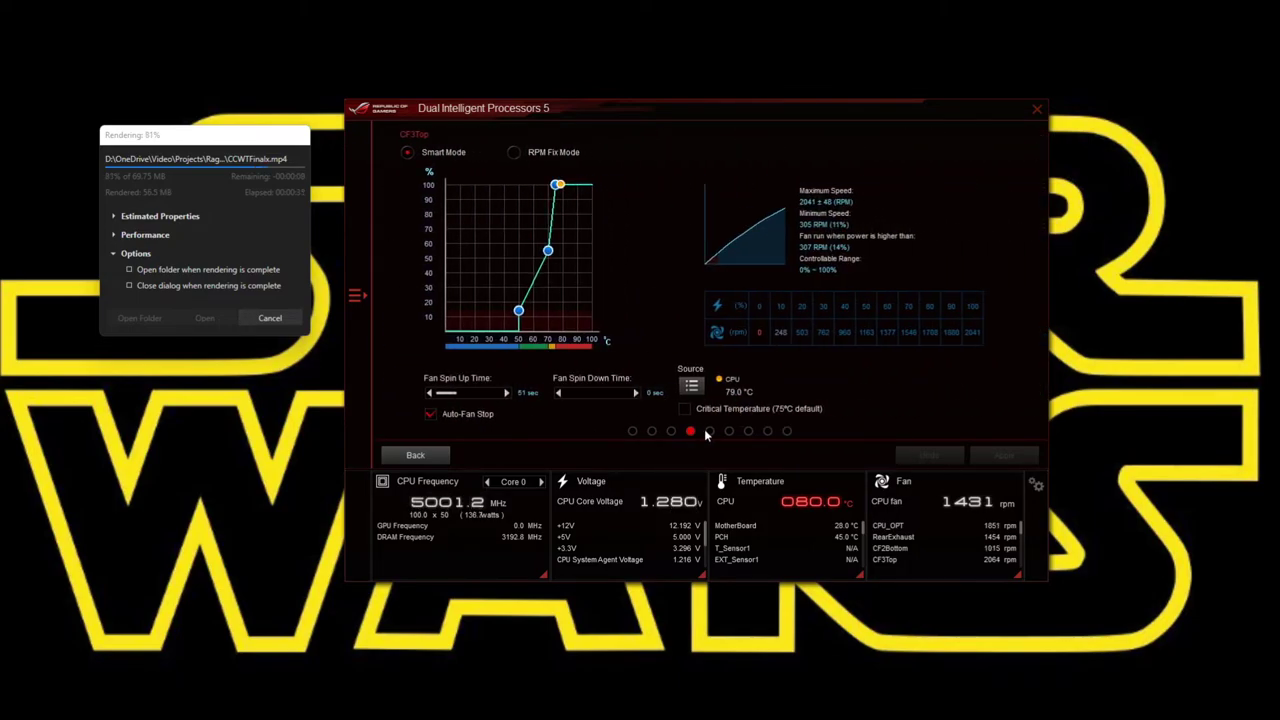
{"action": "left_click", "coordinate": [710, 432]}
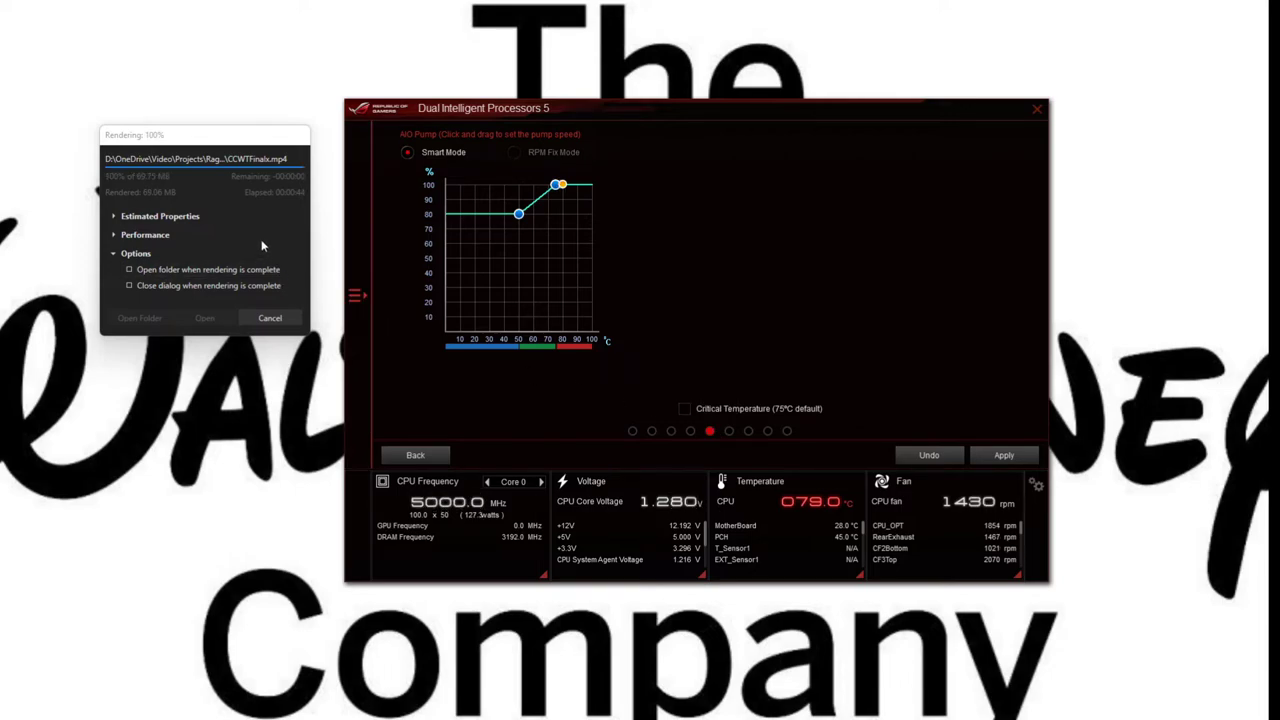
- Close the 100% complete render progress window for CCWTFinalx.mp4
{"action": "left_click", "coordinate": [270, 318]}
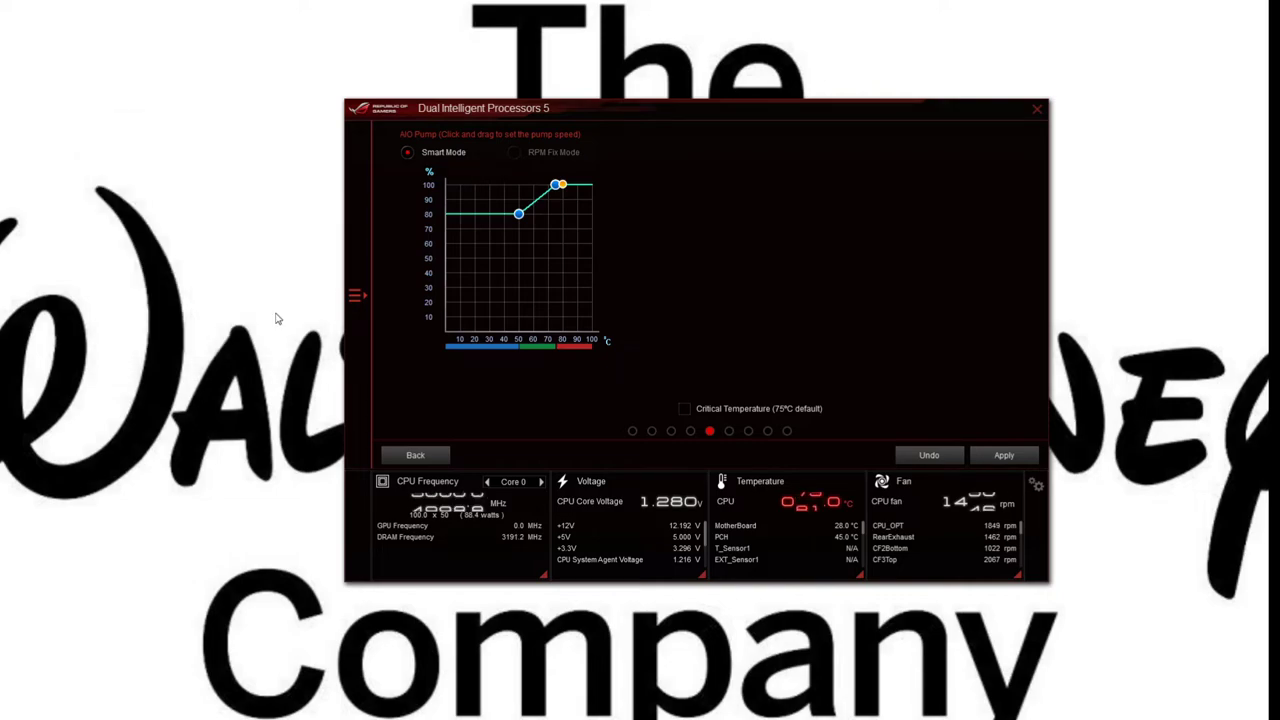